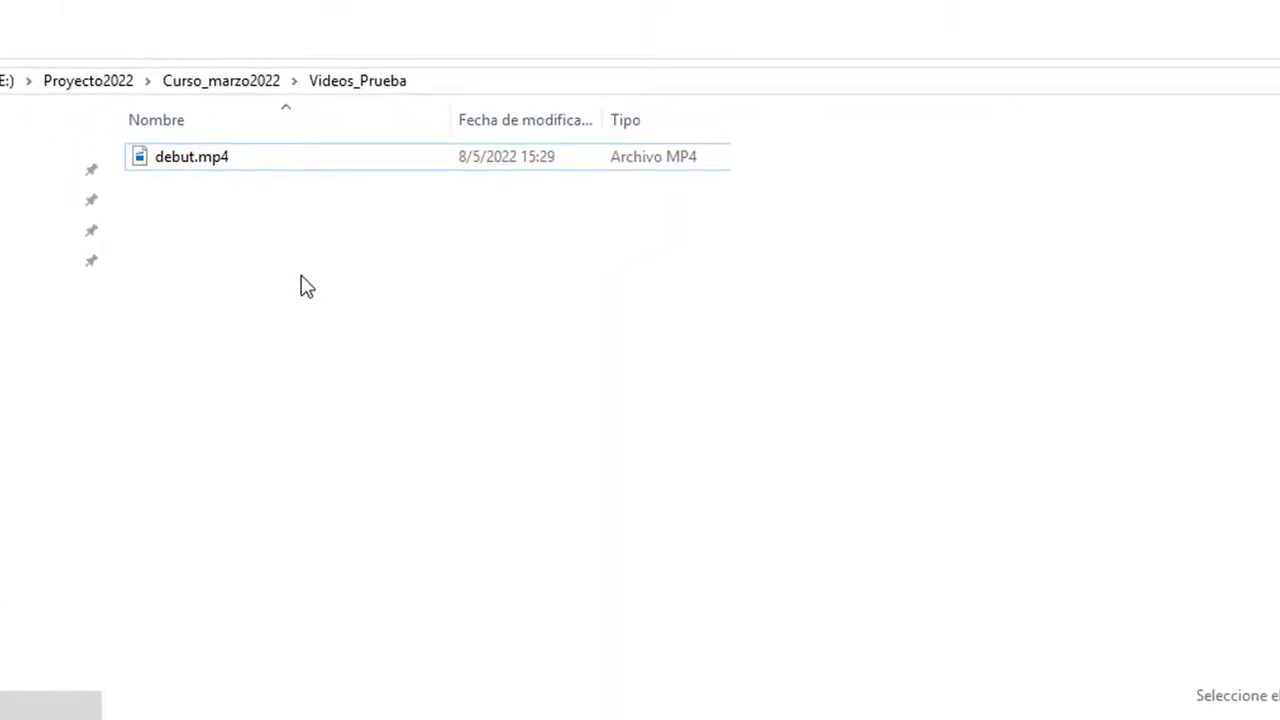
# - Select debut.mp4 in the Videos_Prueba folder, and start the free ScreenRec download from its website
pyautogui.click(229, 157)
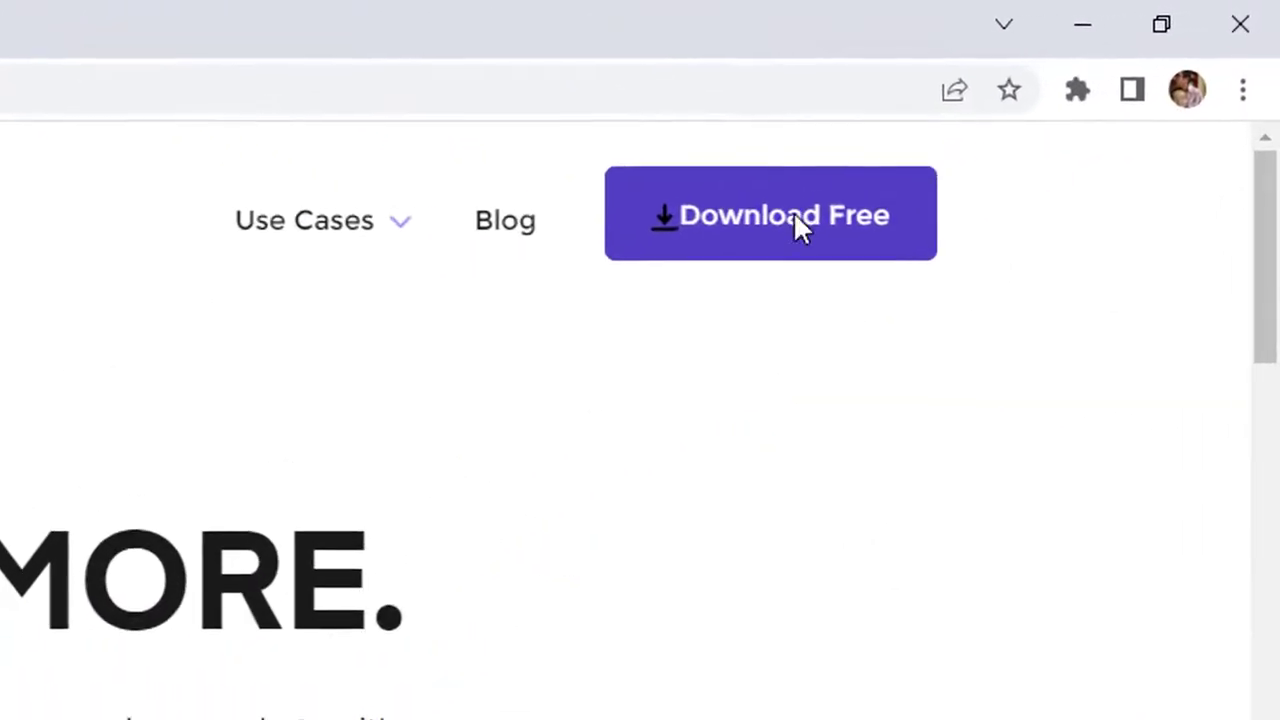
pyautogui.click(768, 215)
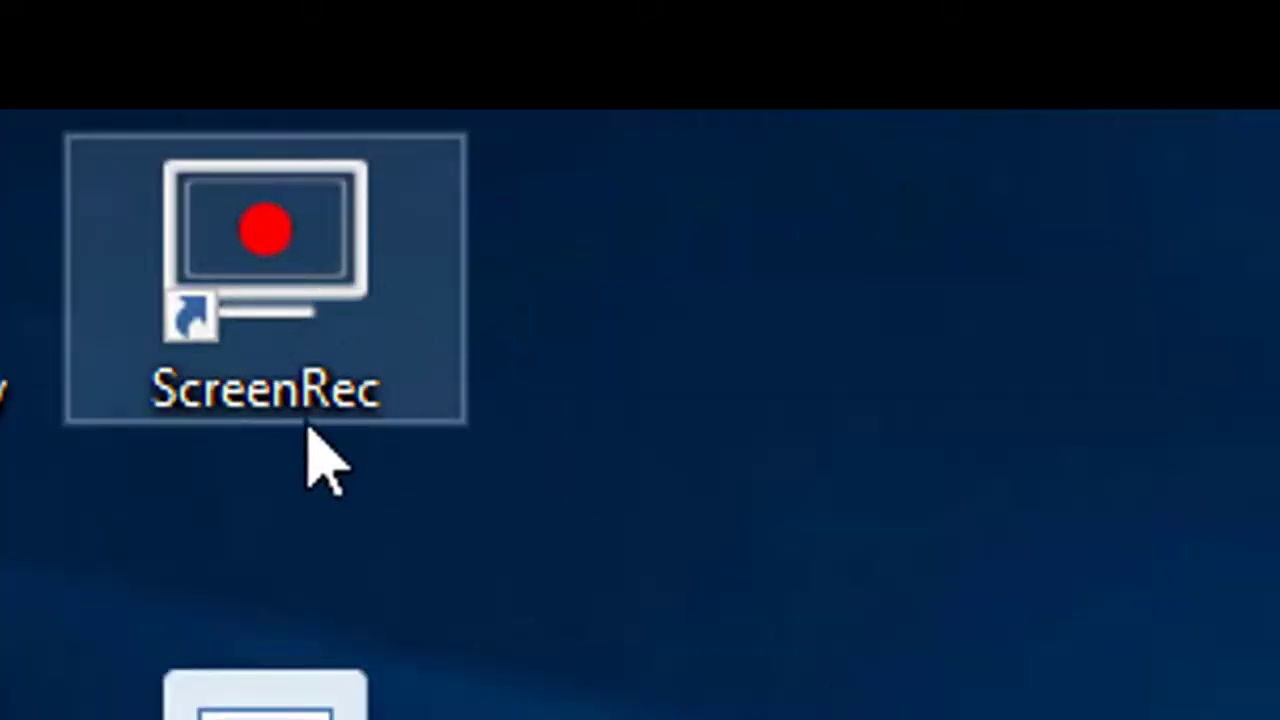
# - Launch ScreenRec from the desktop, reposition its floating toolbar and open its settings window
pyautogui.doubleClick(312, 300)
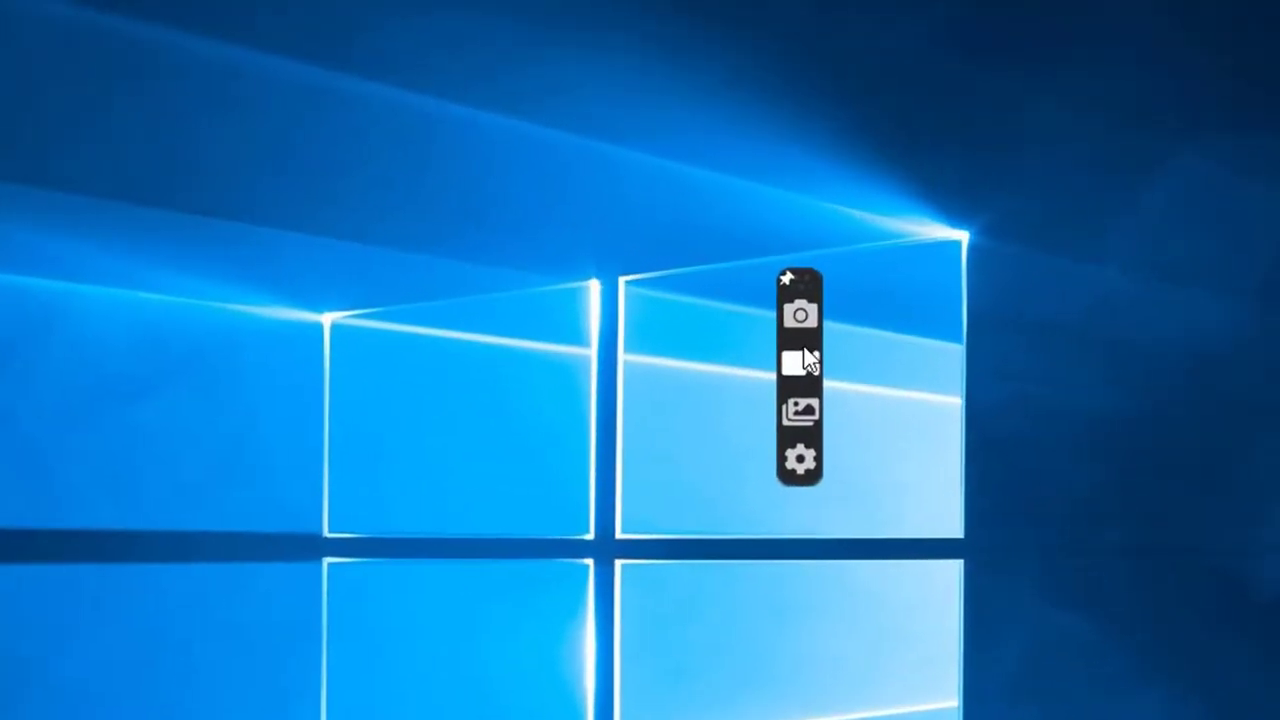
pyautogui.moveTo(607, 479); pyautogui.dragTo(51, 555)
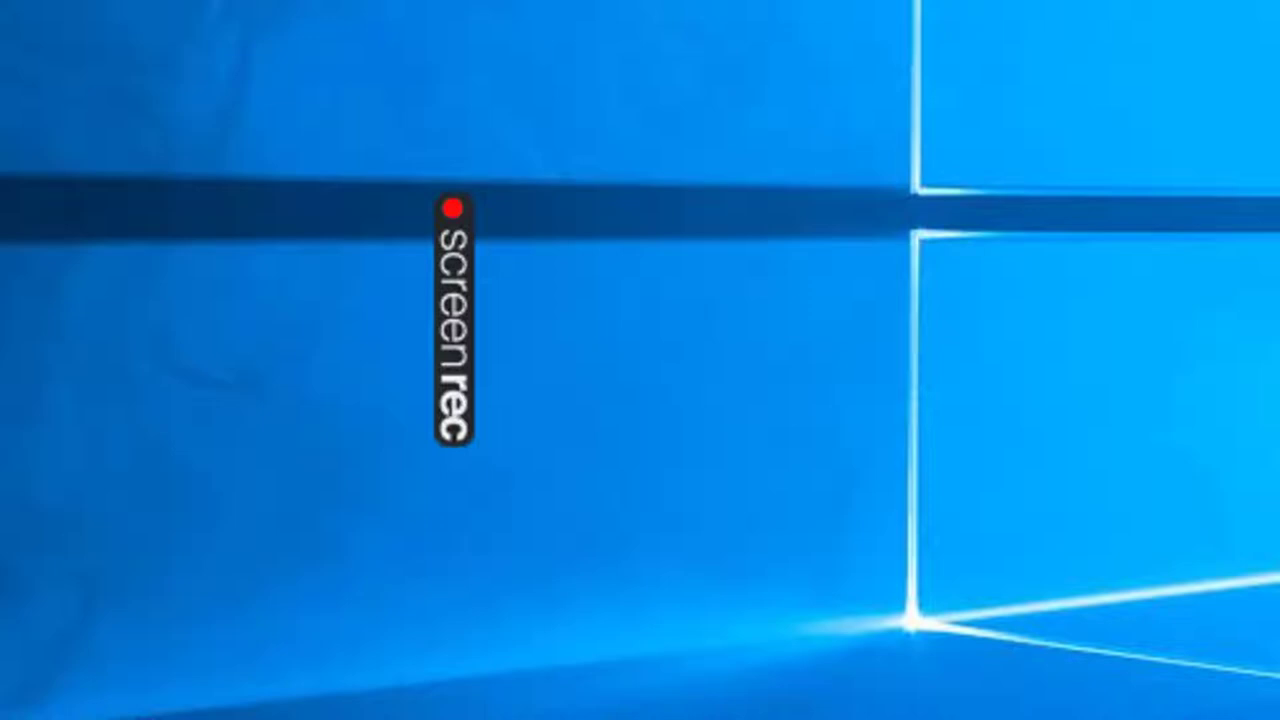
pyautogui.moveTo(471, 280)
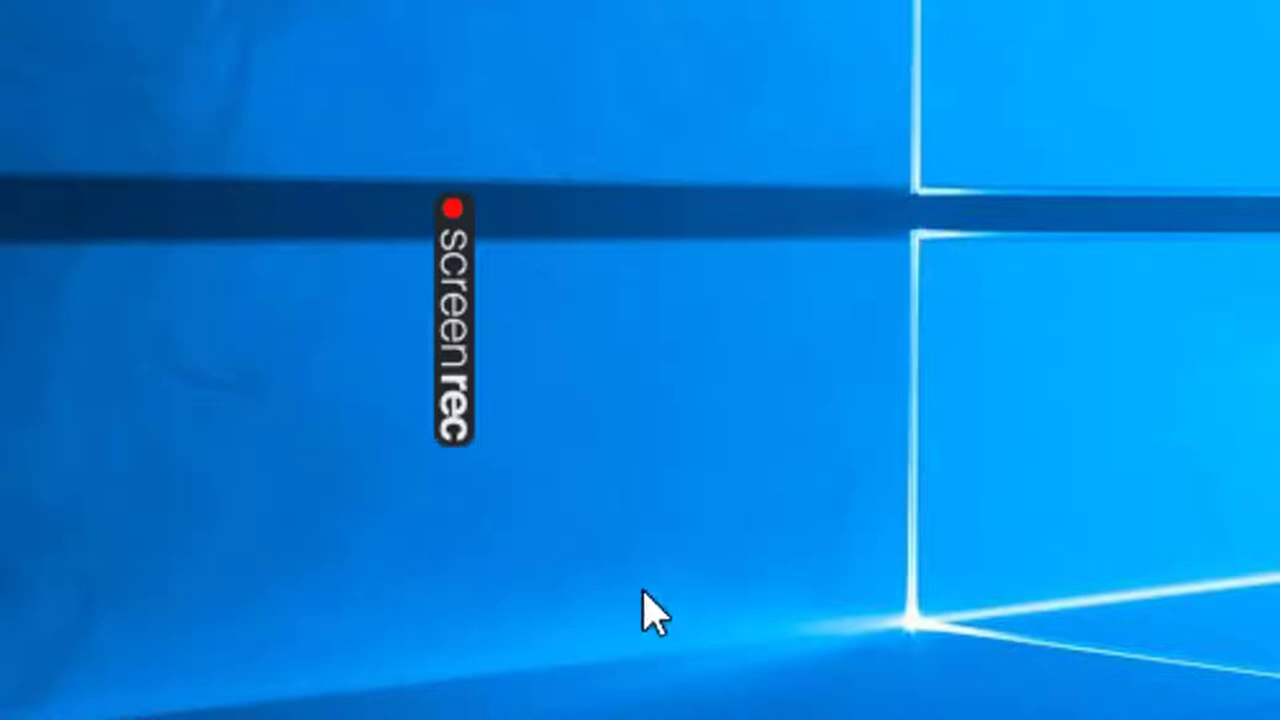
pyautogui.moveTo(486, 531)
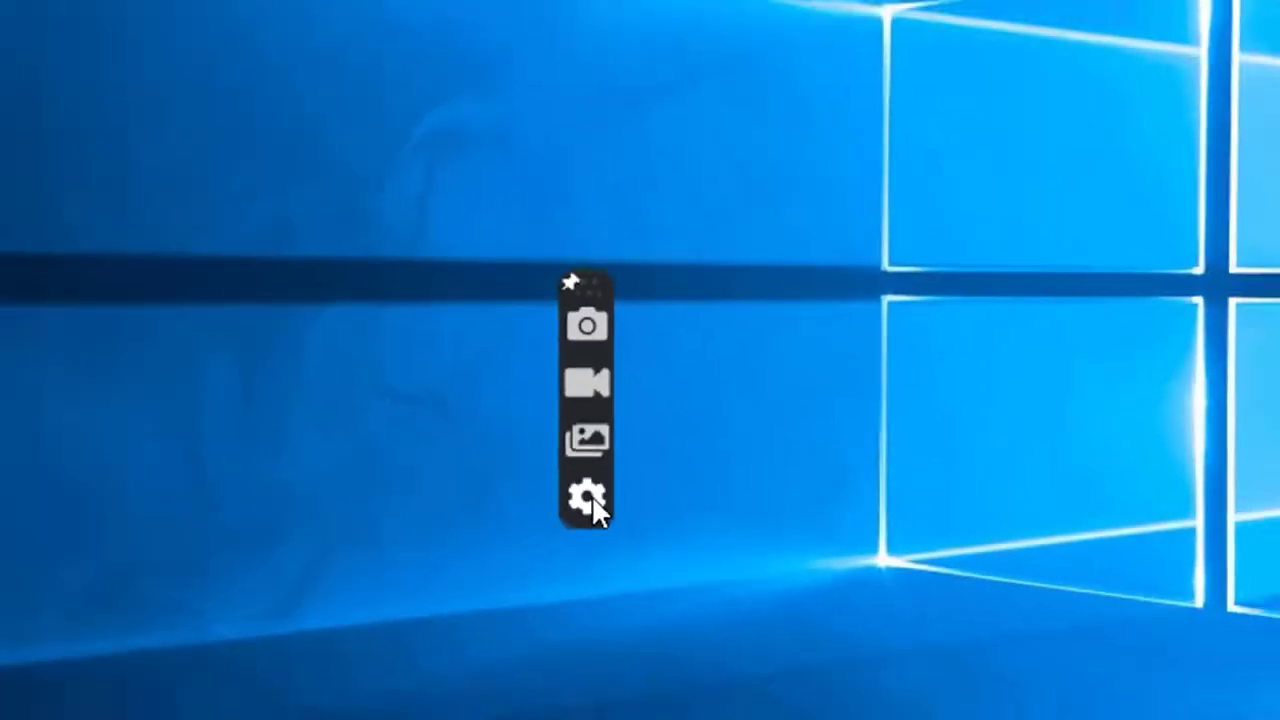
pyautogui.click(485, 533)
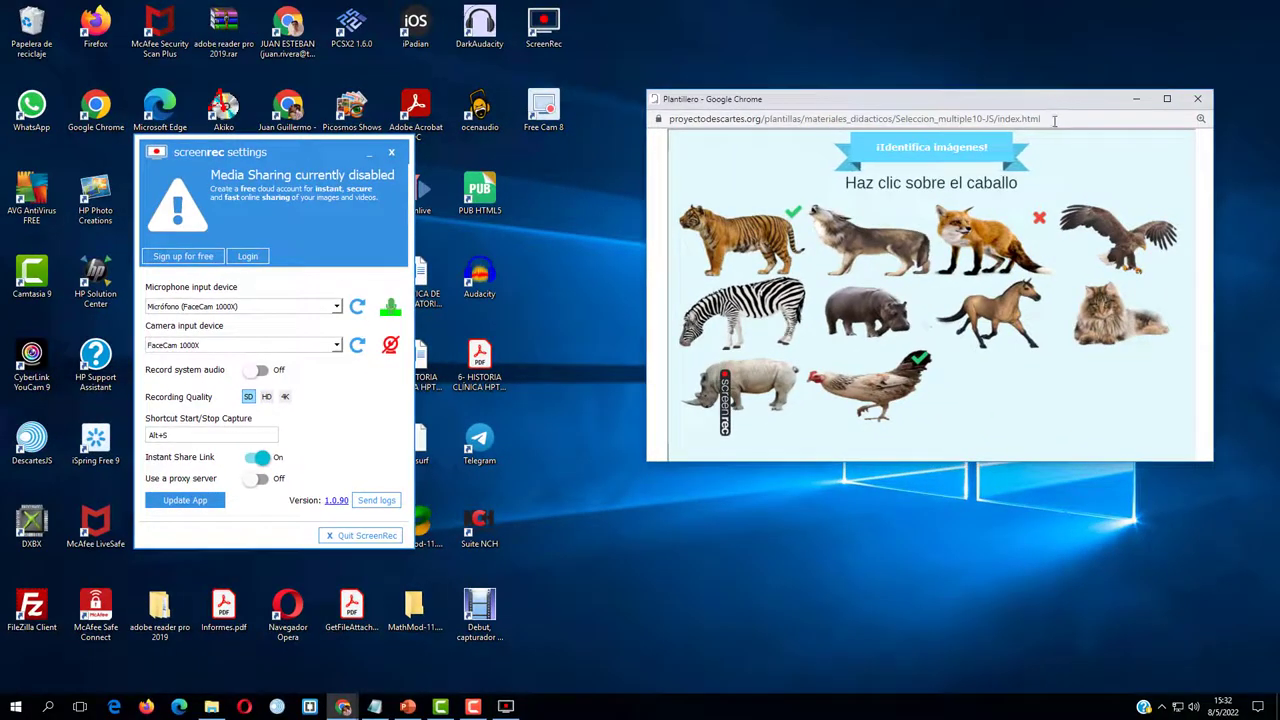
pyautogui.moveTo(338, 146); pyautogui.dragTo(408, 103)
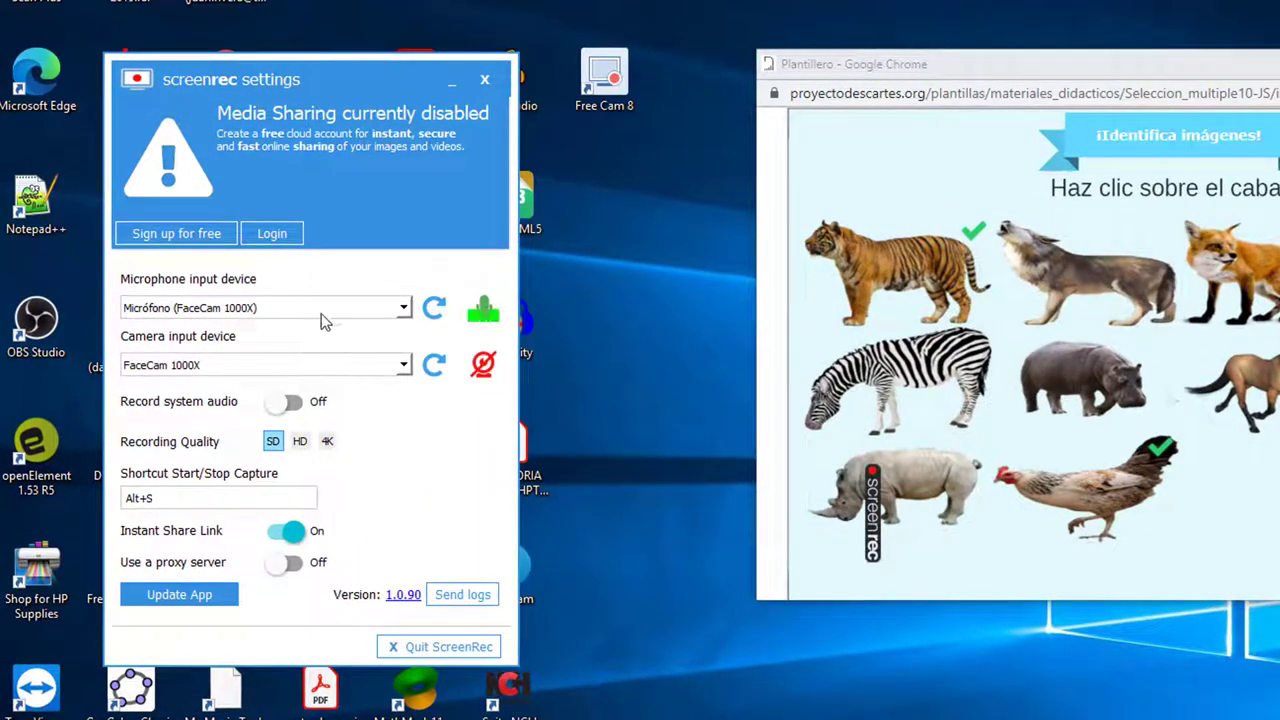
# - Set the microphone input device to Micrófono (USB PnP Sound Device) in the ScreenRec settings
pyautogui.click(404, 310)
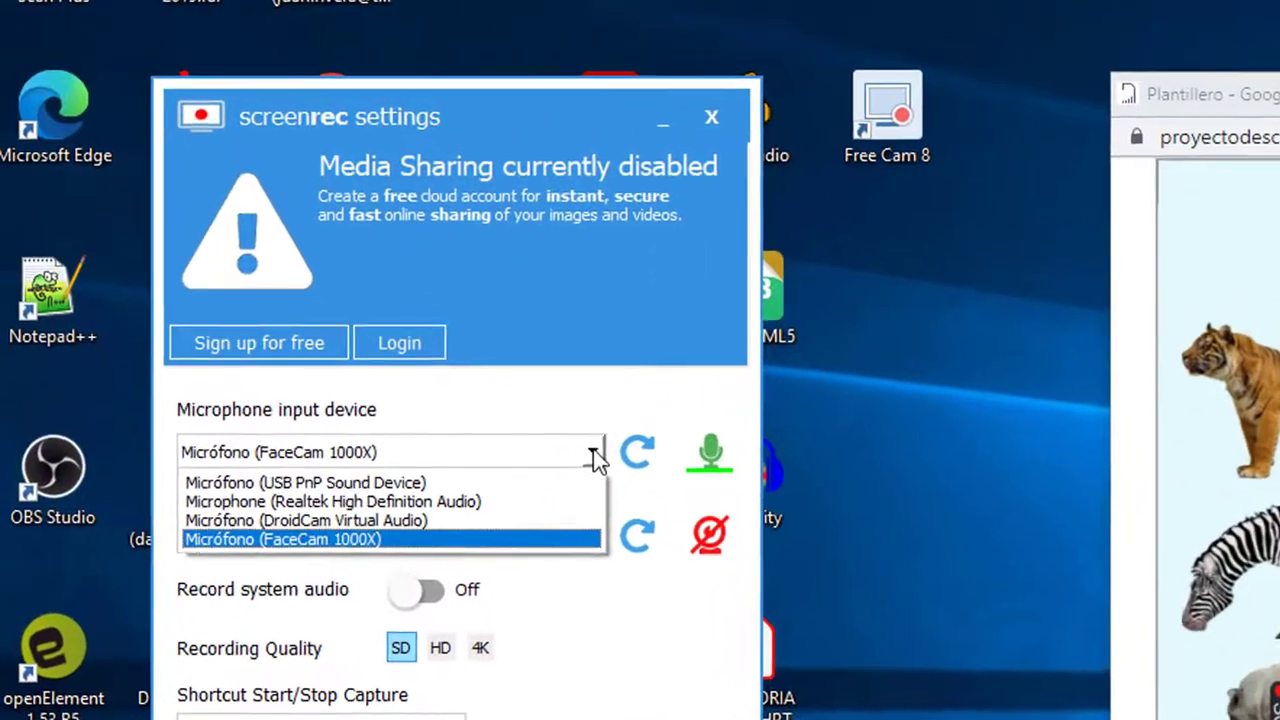
pyautogui.press('Escape')
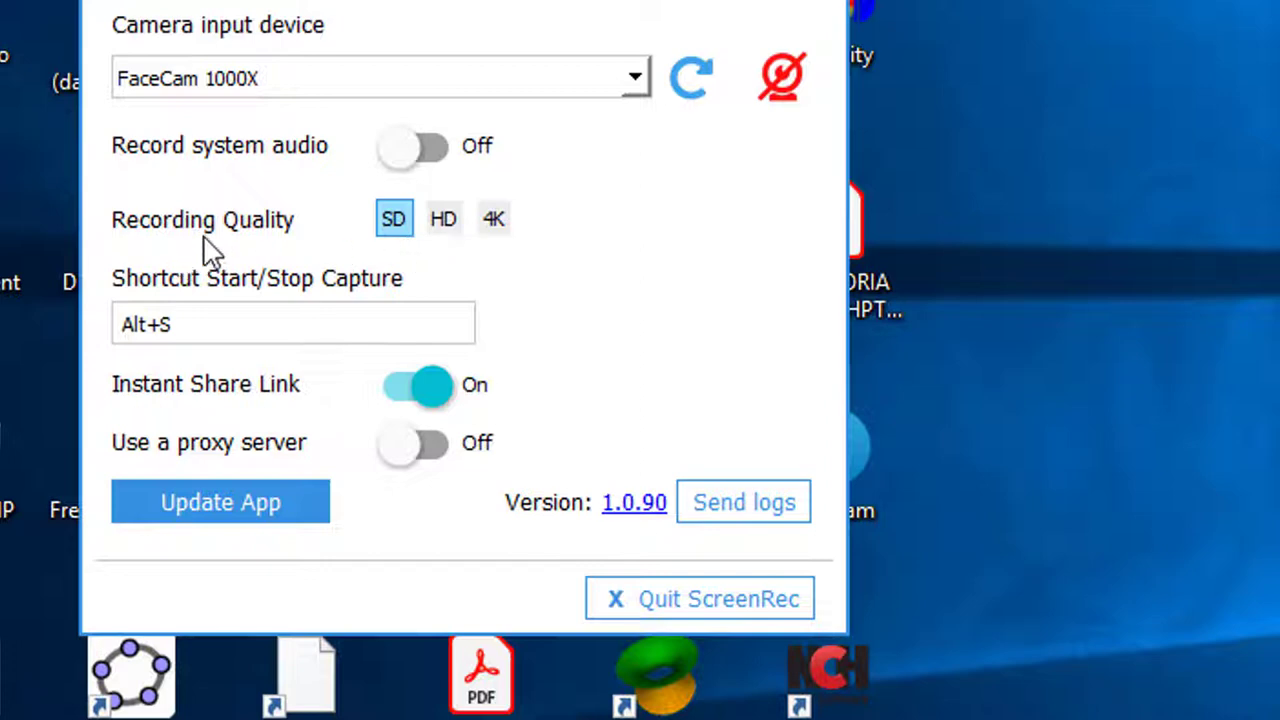
pyautogui.click(446, 222)
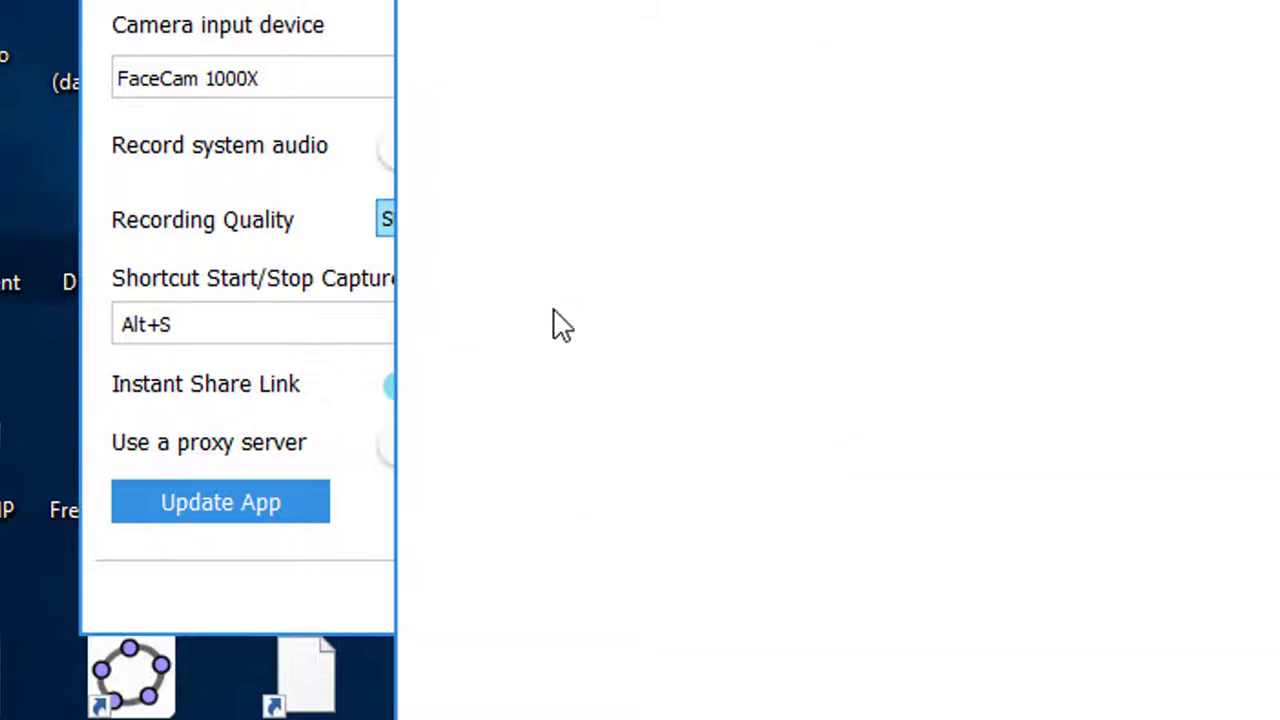
# - Start a video recording of a 792x500 region over the animal quiz and move the floating toolbar out of that region
pyautogui.hotkey('alt', 's')
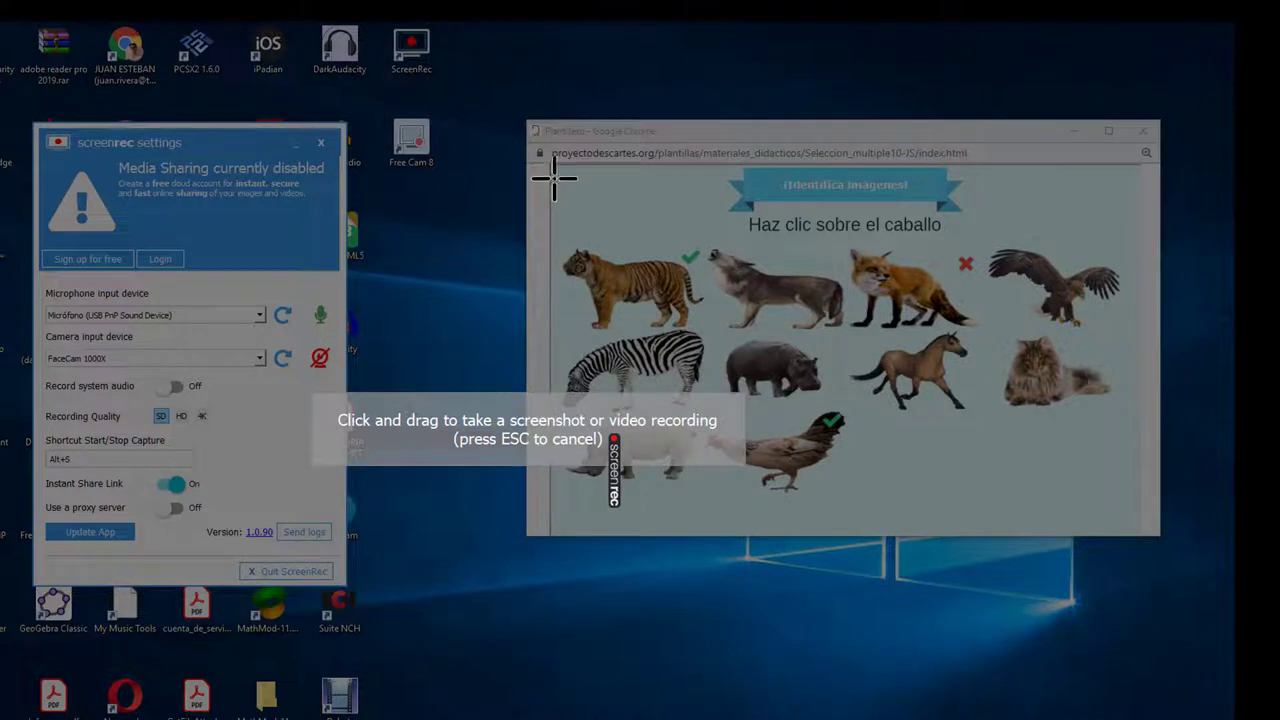
pyautogui.moveTo(551, 163); pyautogui.dragTo(1146, 539)
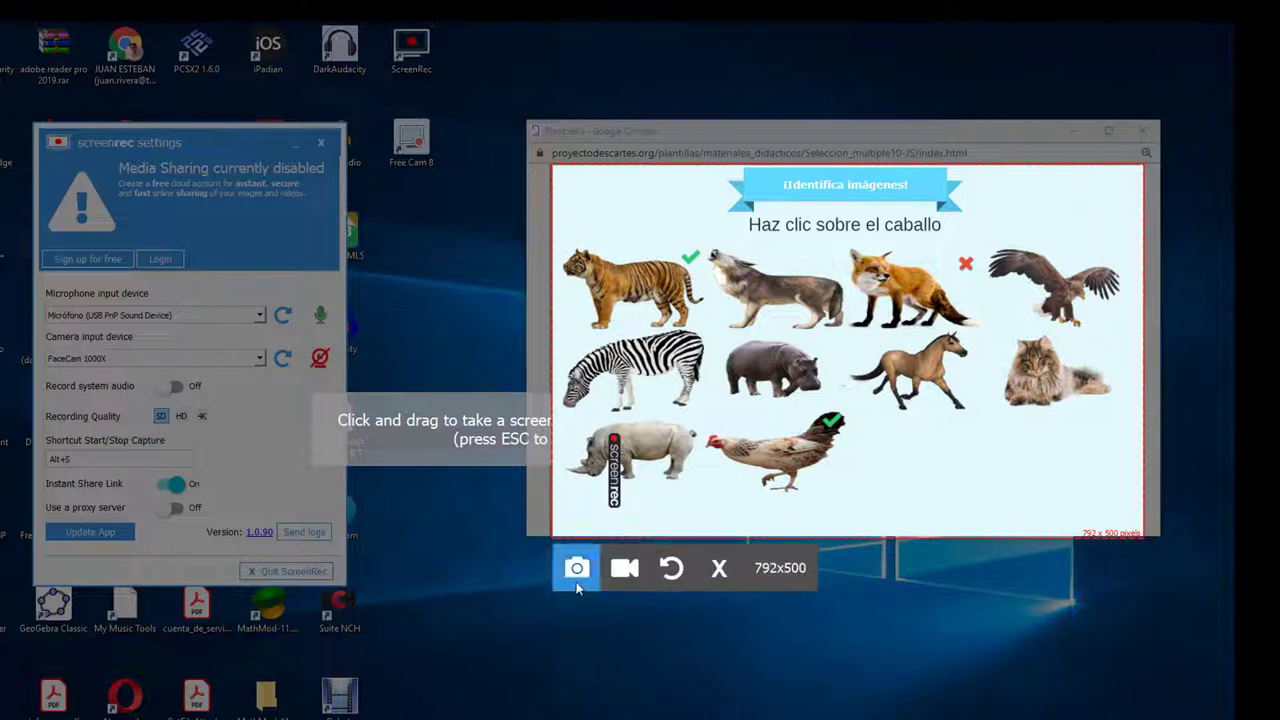
pyautogui.click(625, 568)
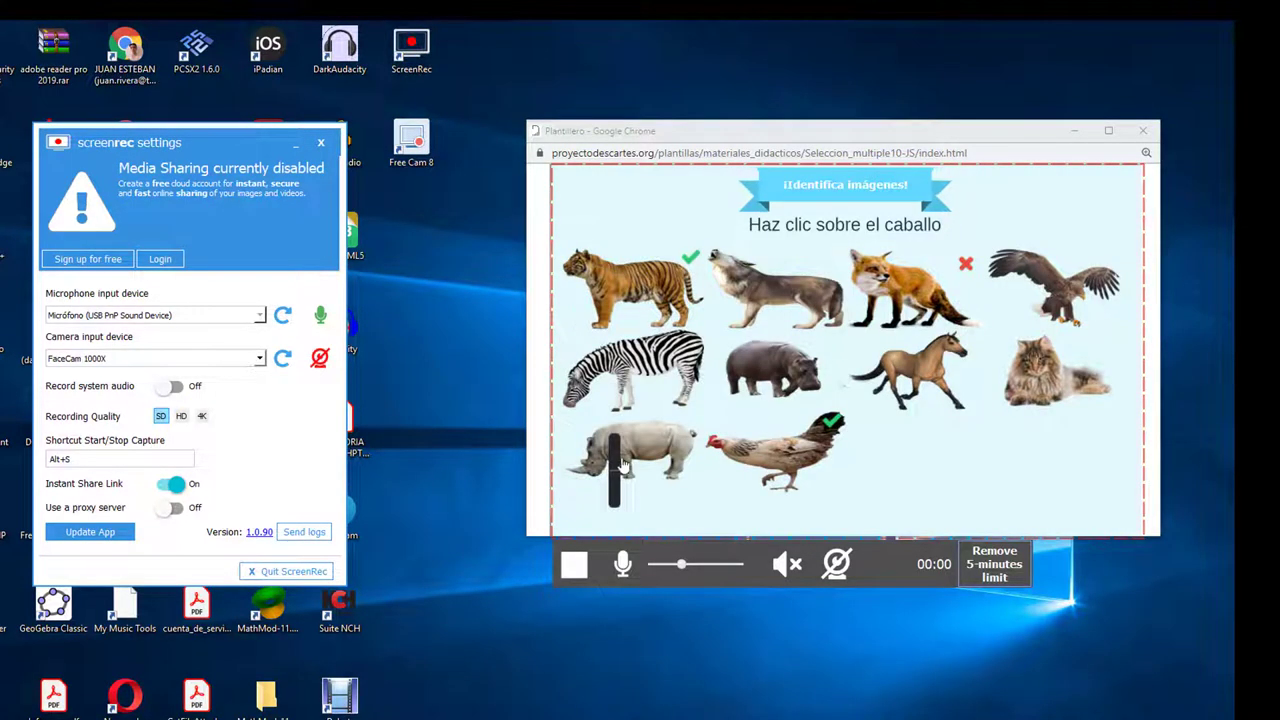
pyautogui.moveTo(619, 460)
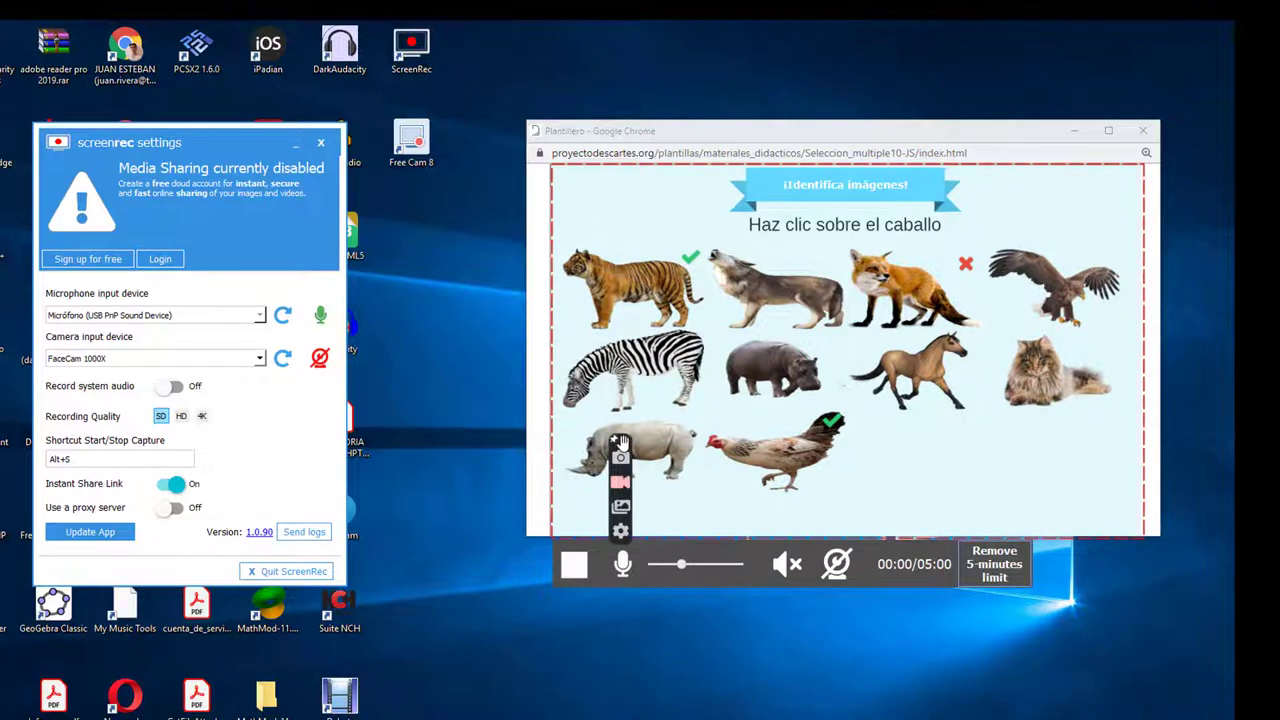
pyautogui.moveTo(625, 450); pyautogui.dragTo(429, 458)
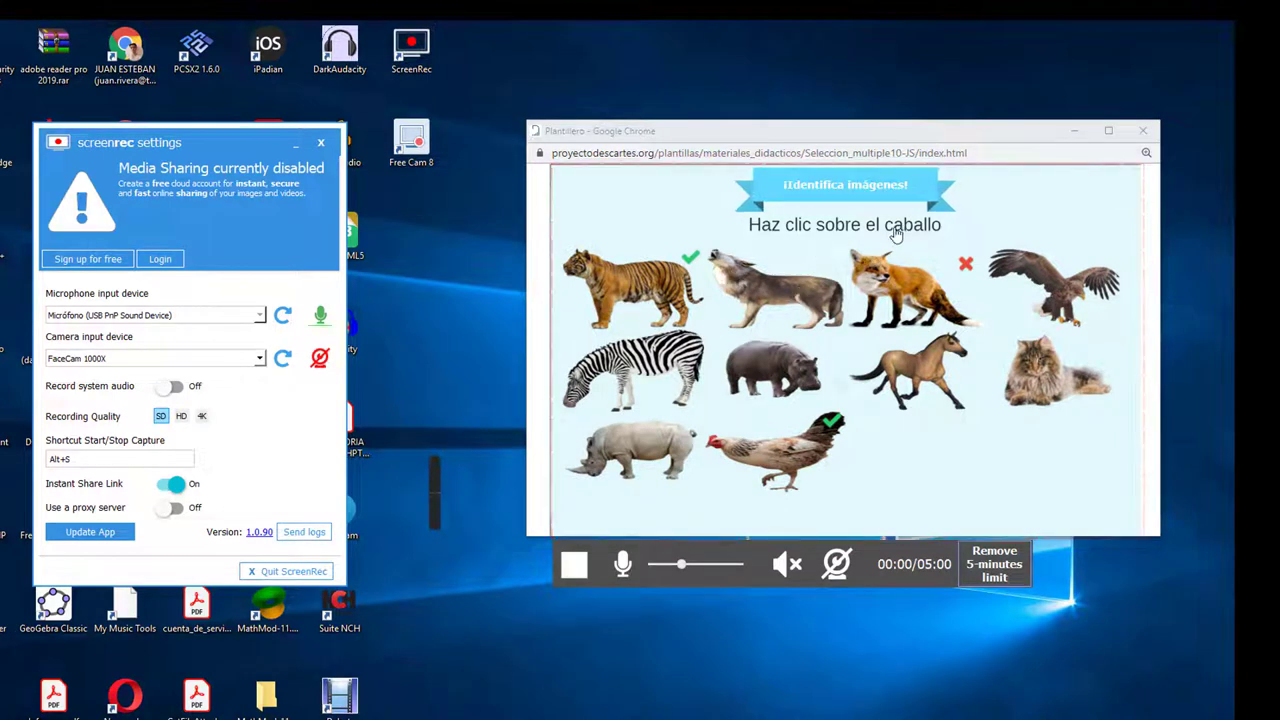
# - Choose the horse, the zebra and the eagle in the quiz while recording, and end the recording
pyautogui.click(925, 384)
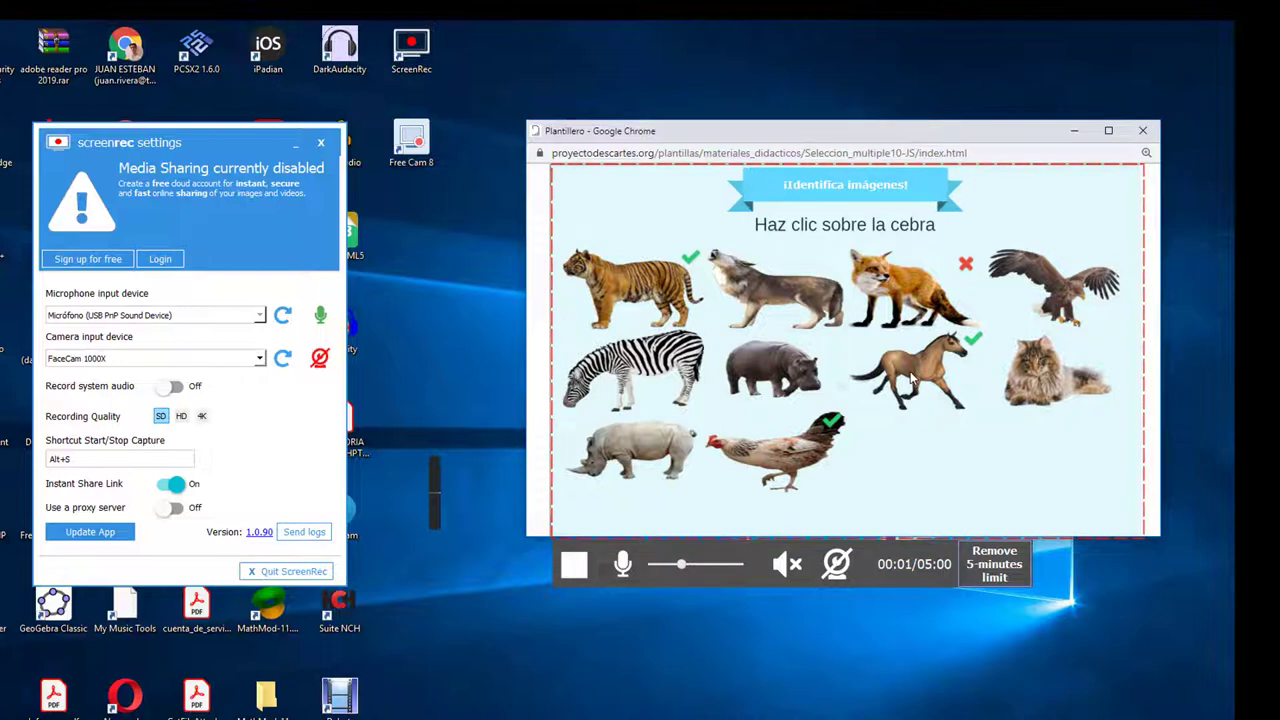
pyautogui.click(686, 408)
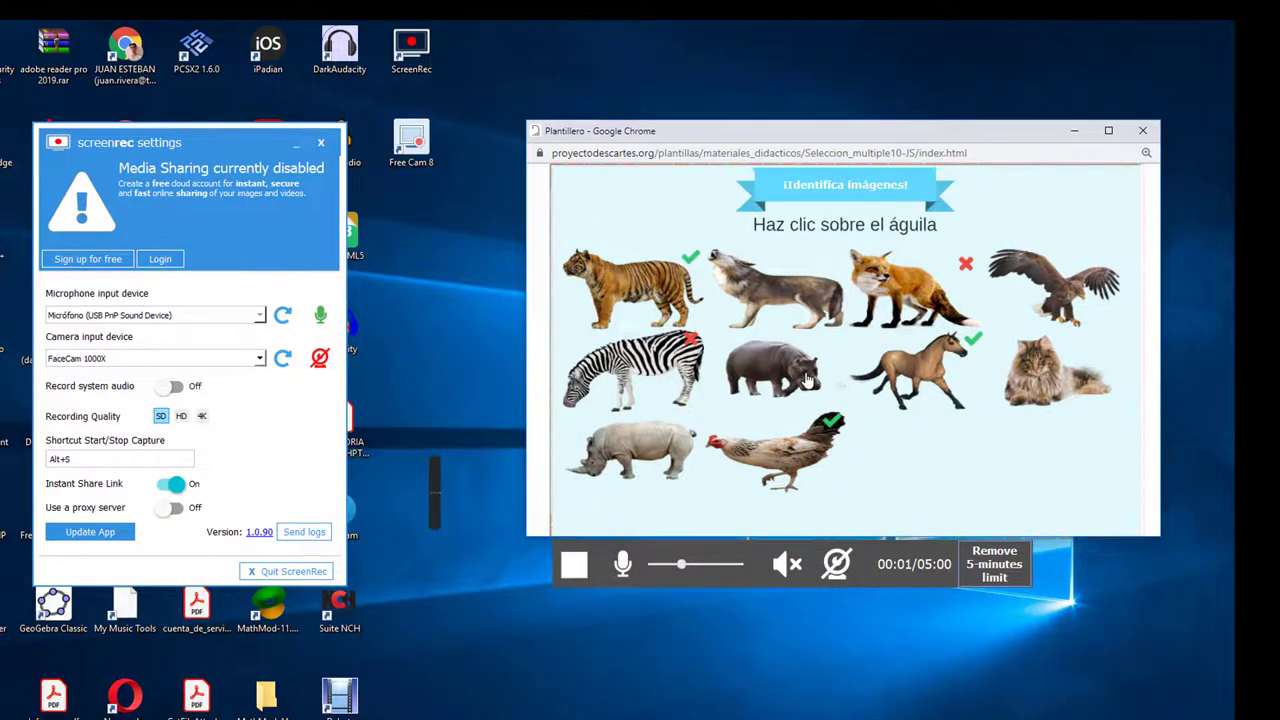
pyautogui.click(1057, 290)
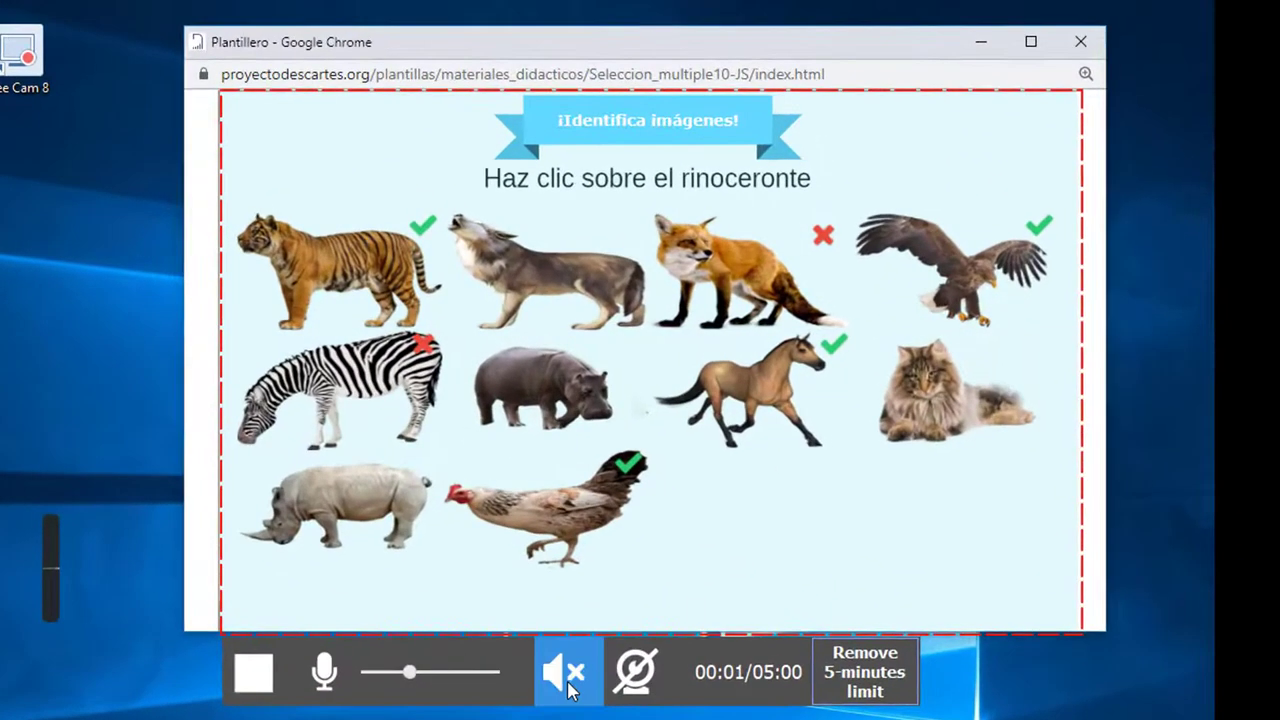
pyautogui.click(790, 568)
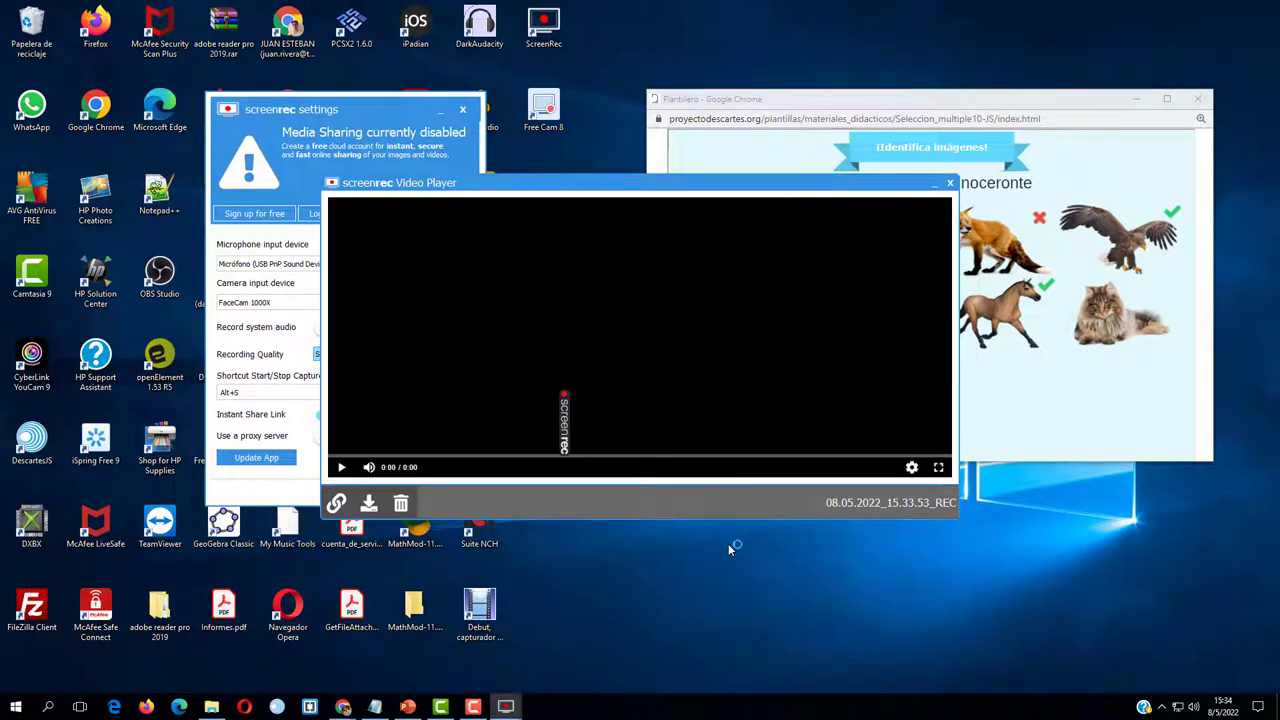
# - Play back the quiz recording and save it as the MP4 file screenrec in the Videos_Prueba folder
pyautogui.click(346, 478)
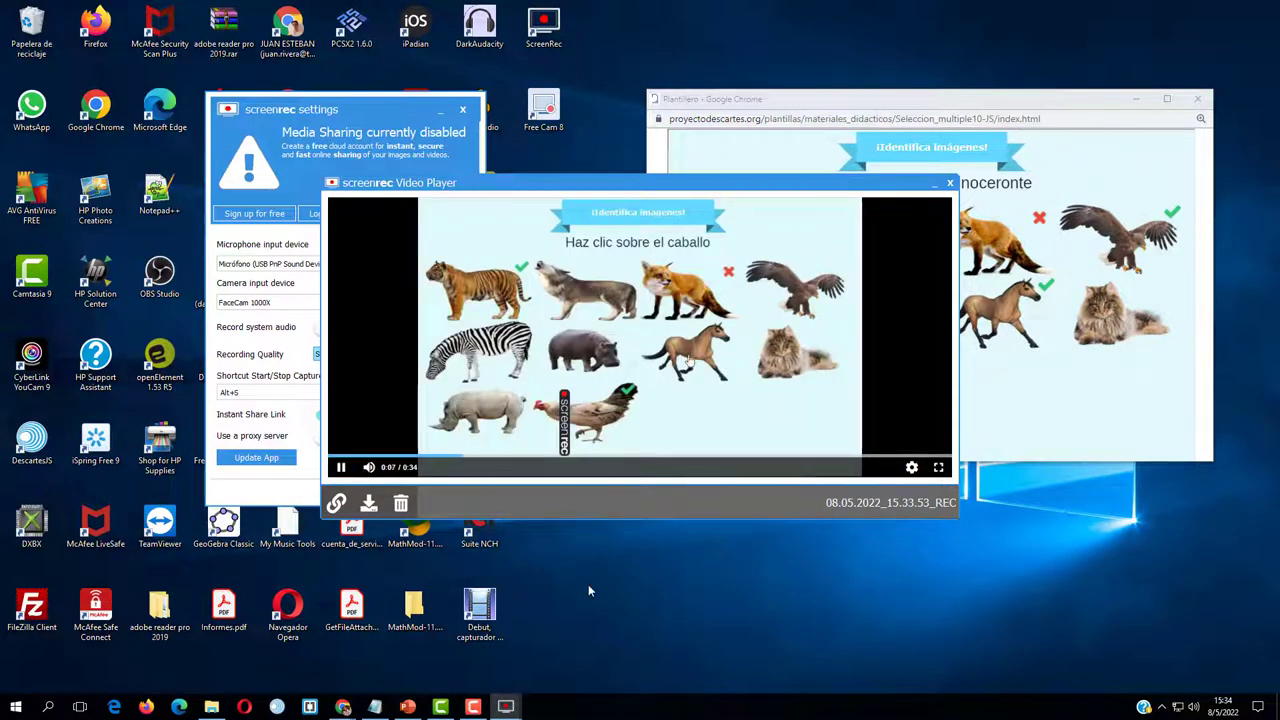
pyautogui.click(648, 460)
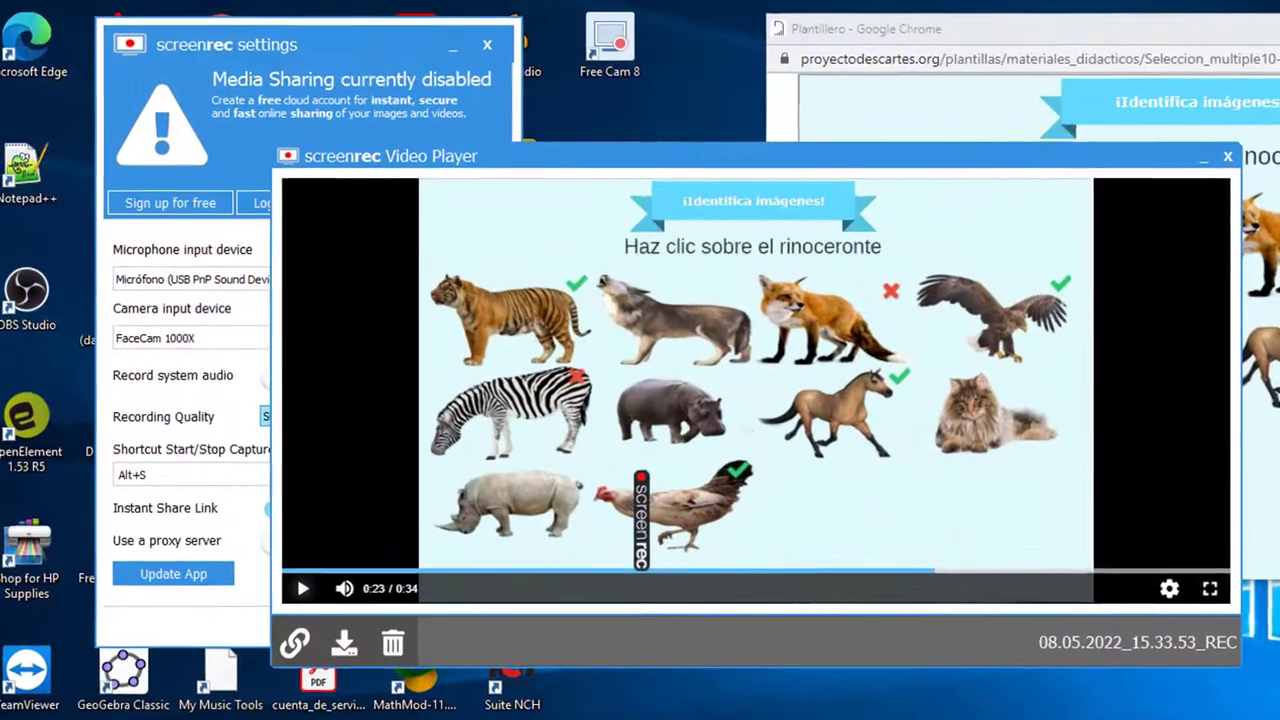
pyautogui.click(368, 503)
pyautogui.click(349, 333)
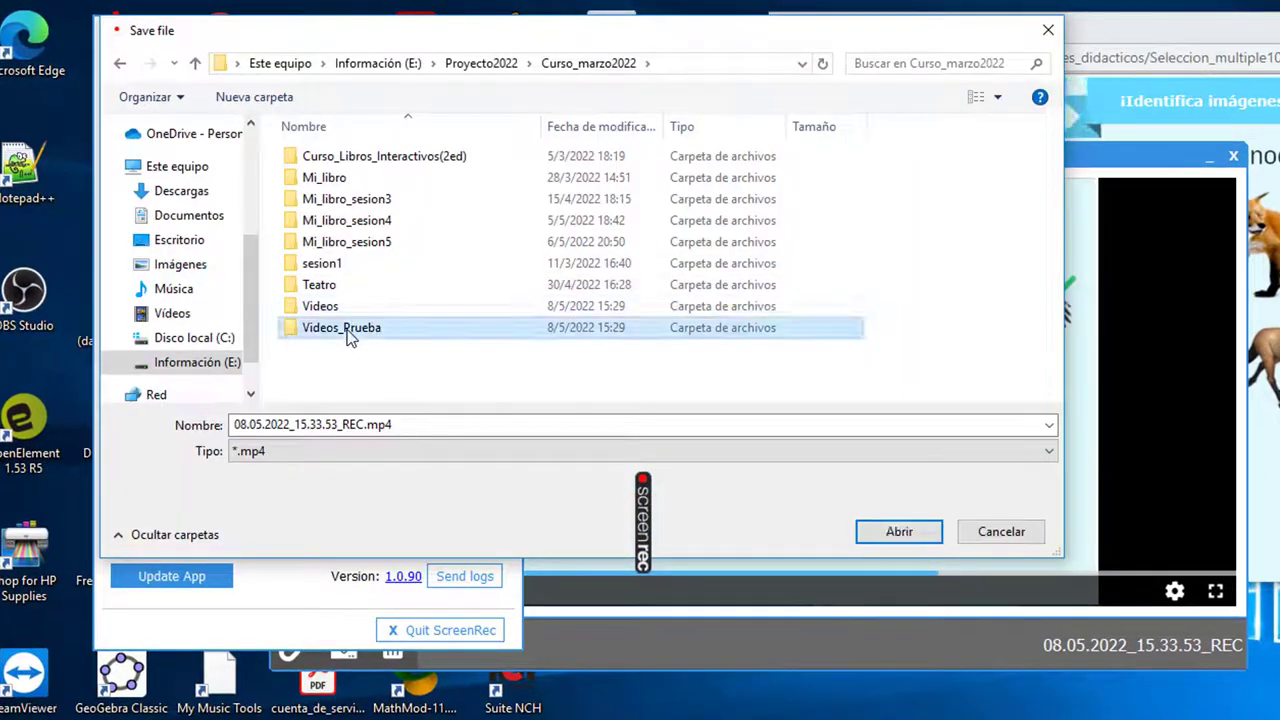
pyautogui.doubleClick(348, 330)
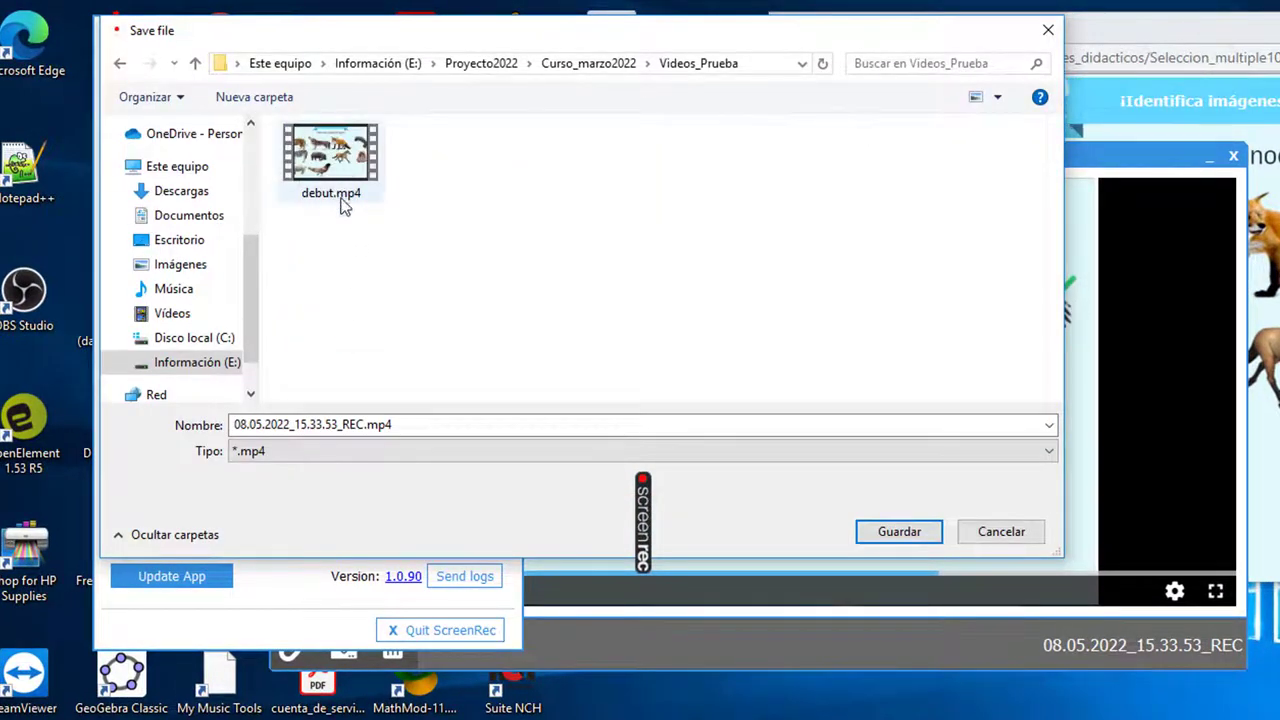
pyautogui.doubleClick(365, 424)
pyautogui.write('scr')
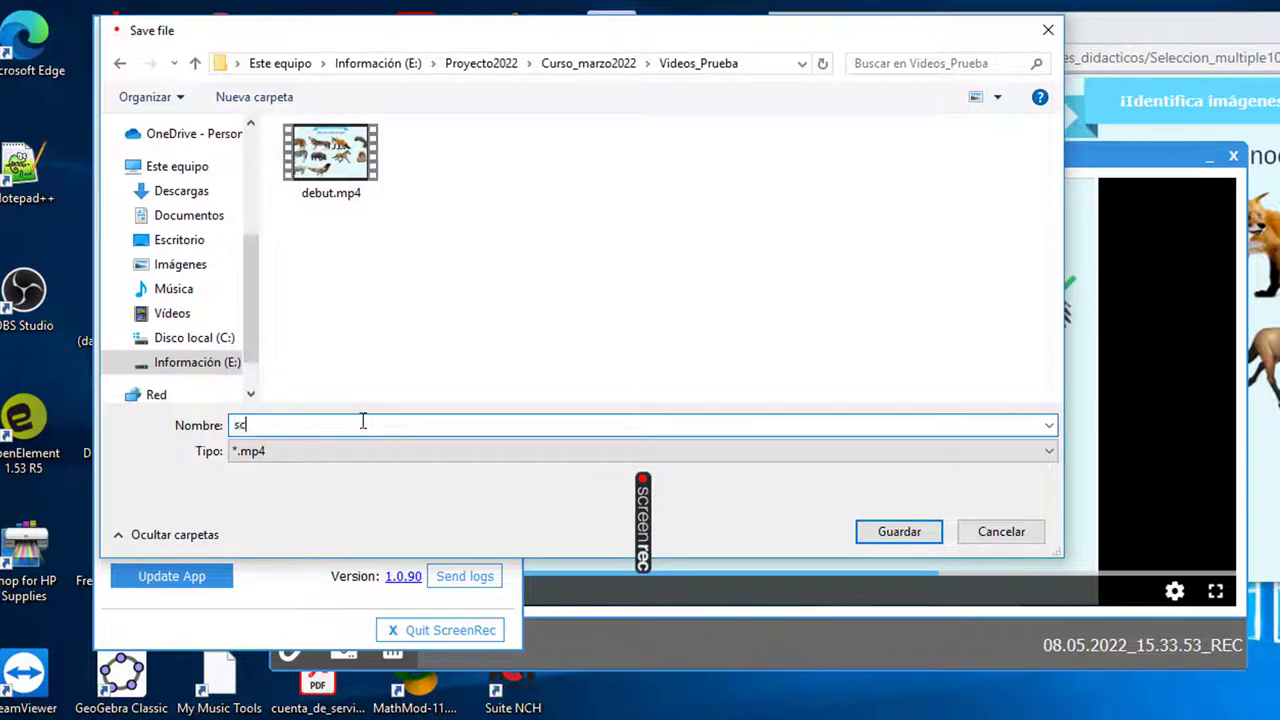
pyautogui.write('eenrec')
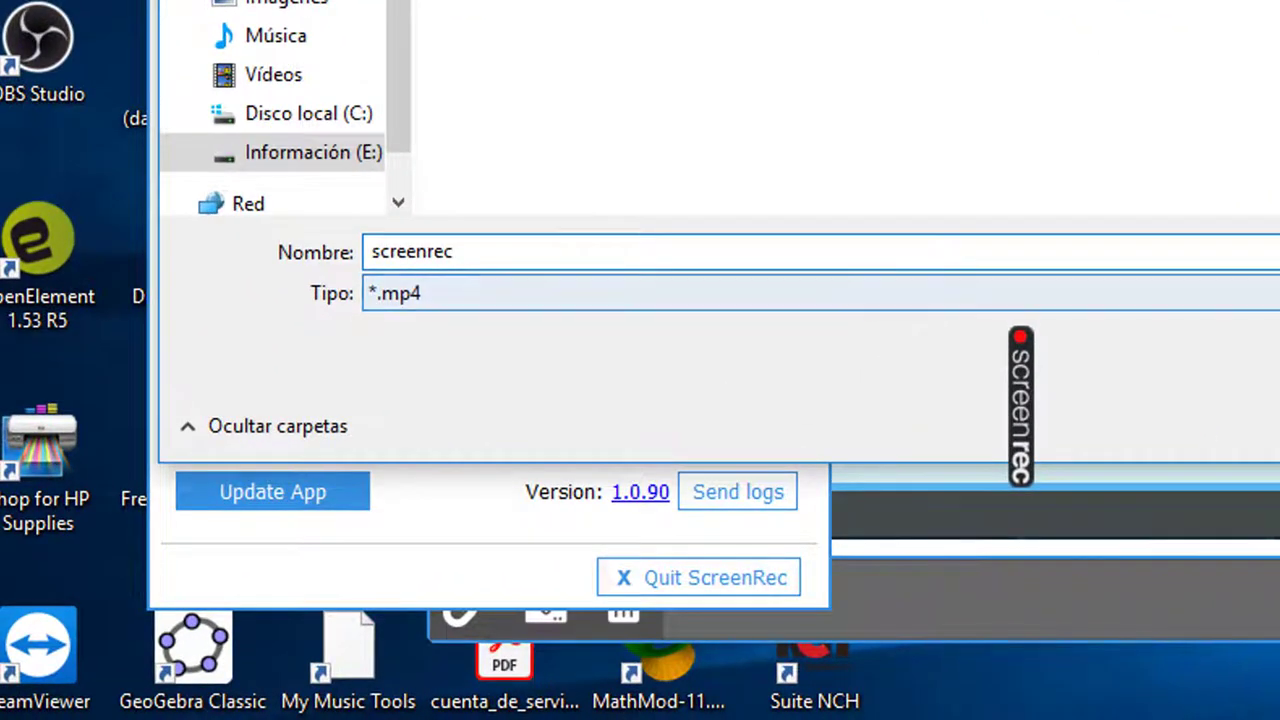
pyautogui.click(706, 305)
pyautogui.click(706, 305)
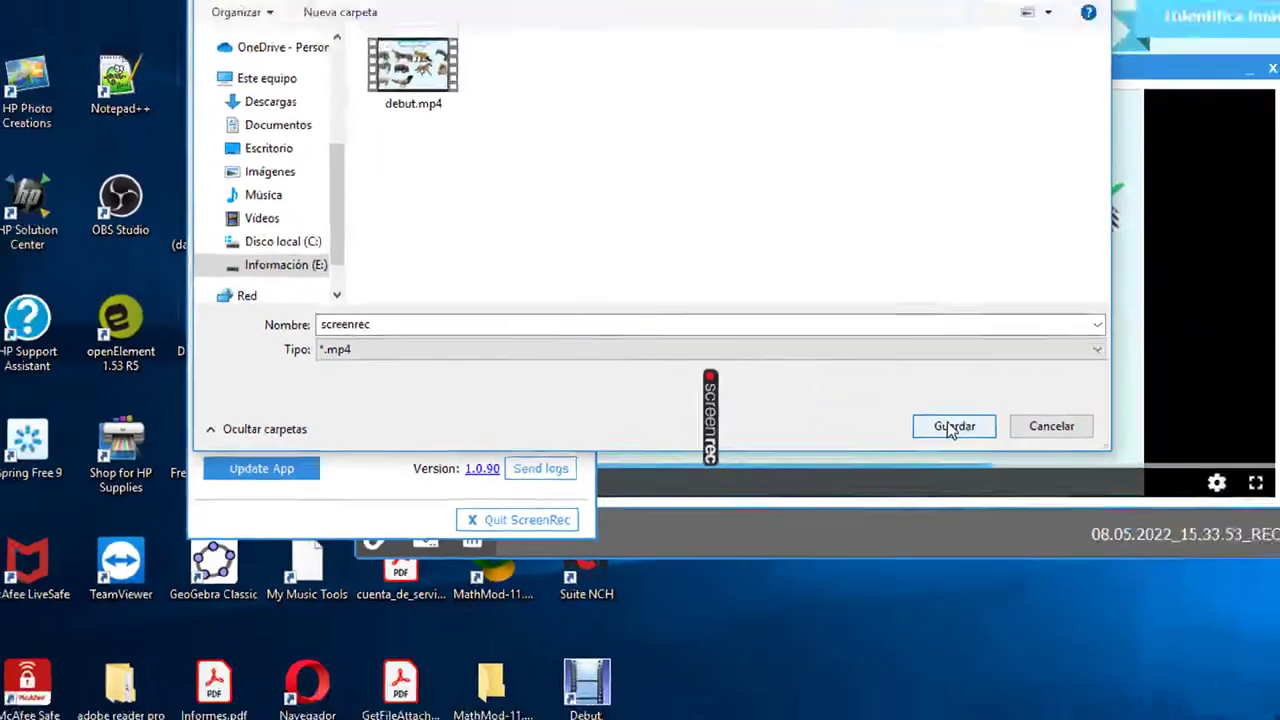
pyautogui.click(1279, 428)
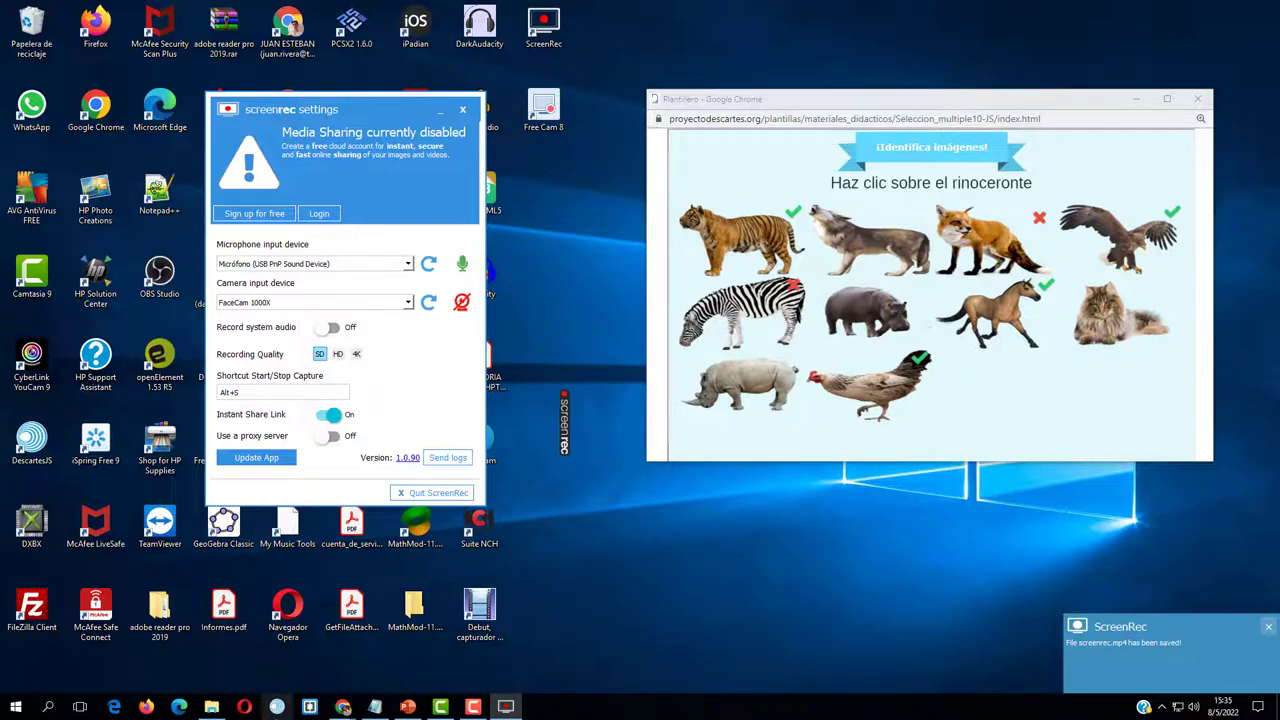
# - Switch to File Explorer and check the saved screenrec.mp4 in the Videos_Prueba folder
pyautogui.click(213, 706)
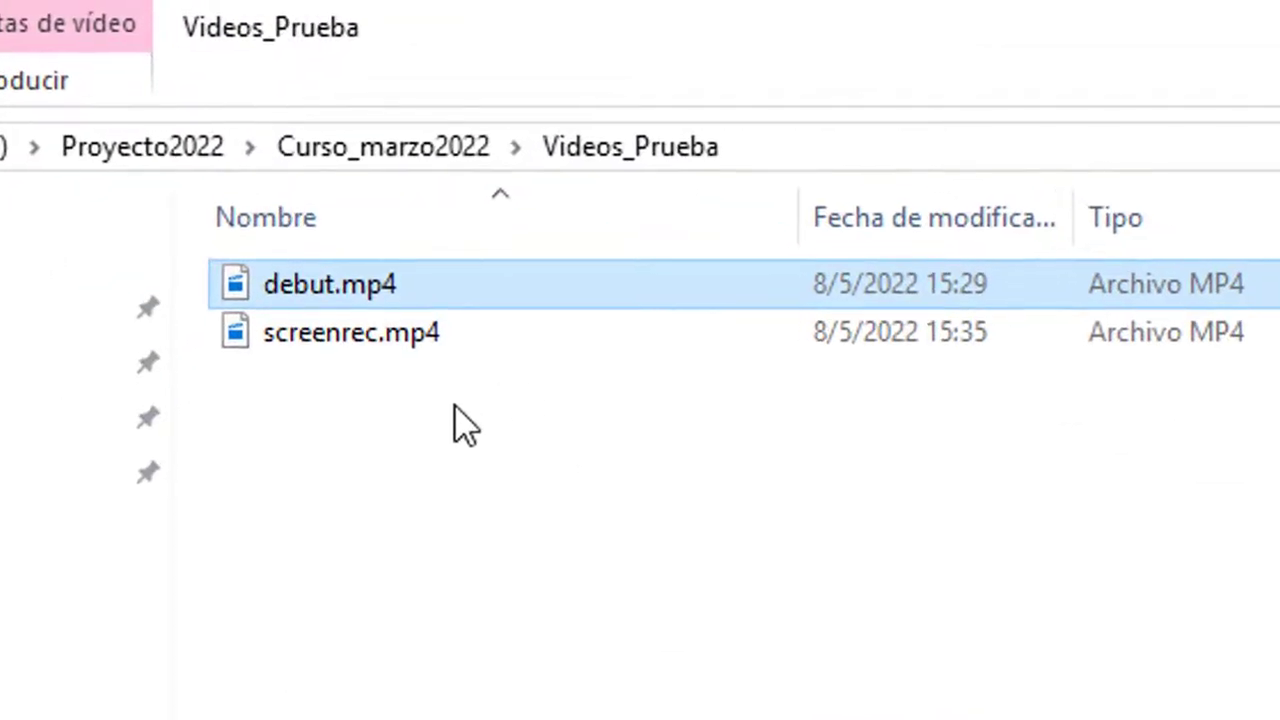
pyautogui.click(414, 340)
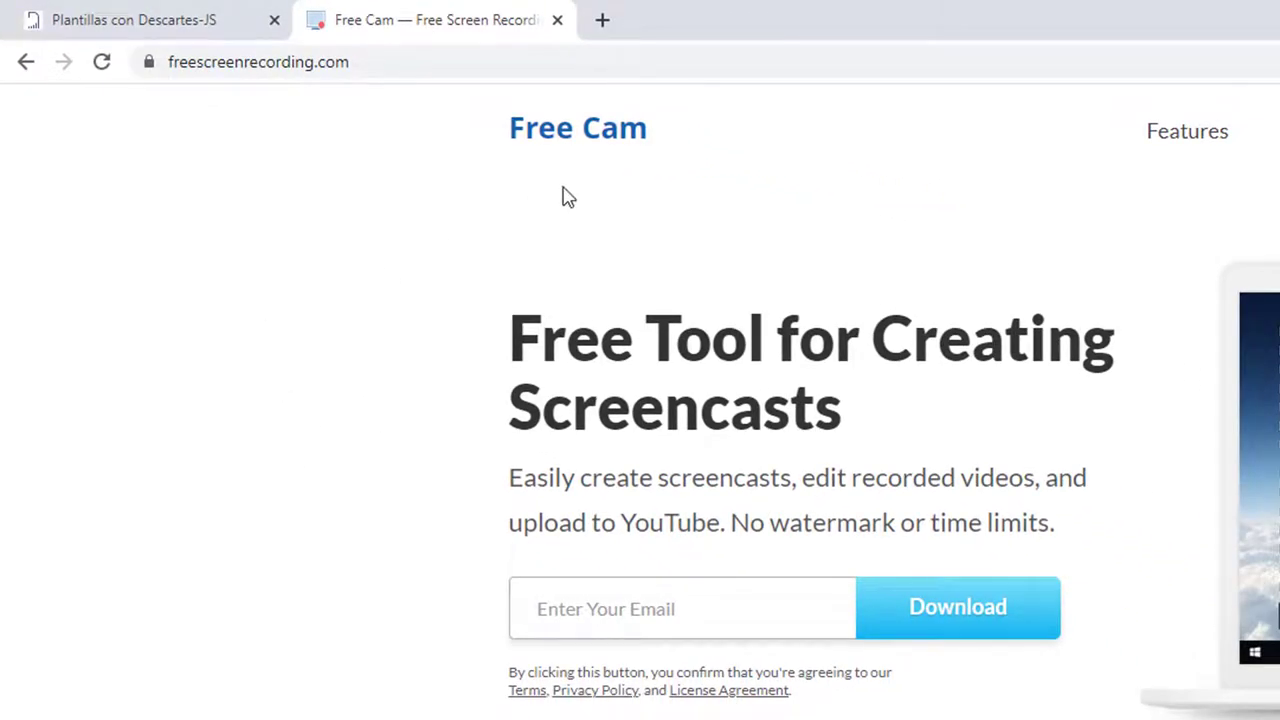
# - Review the Free Cam page on freescreenrecording.com down to its Free Cam download section
pyautogui.scroll(-10, 640, 400)
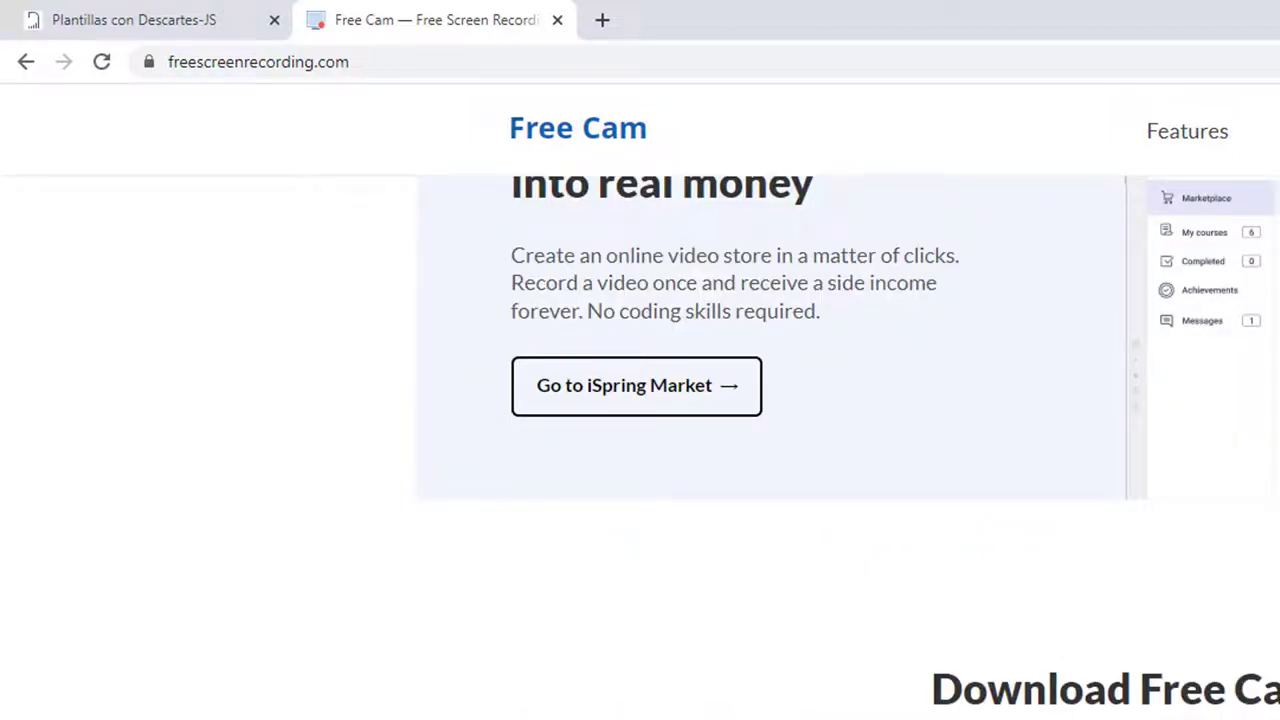
pyautogui.click(934, 620)
pyautogui.click(971, 382)
pyautogui.click(1255, 320)
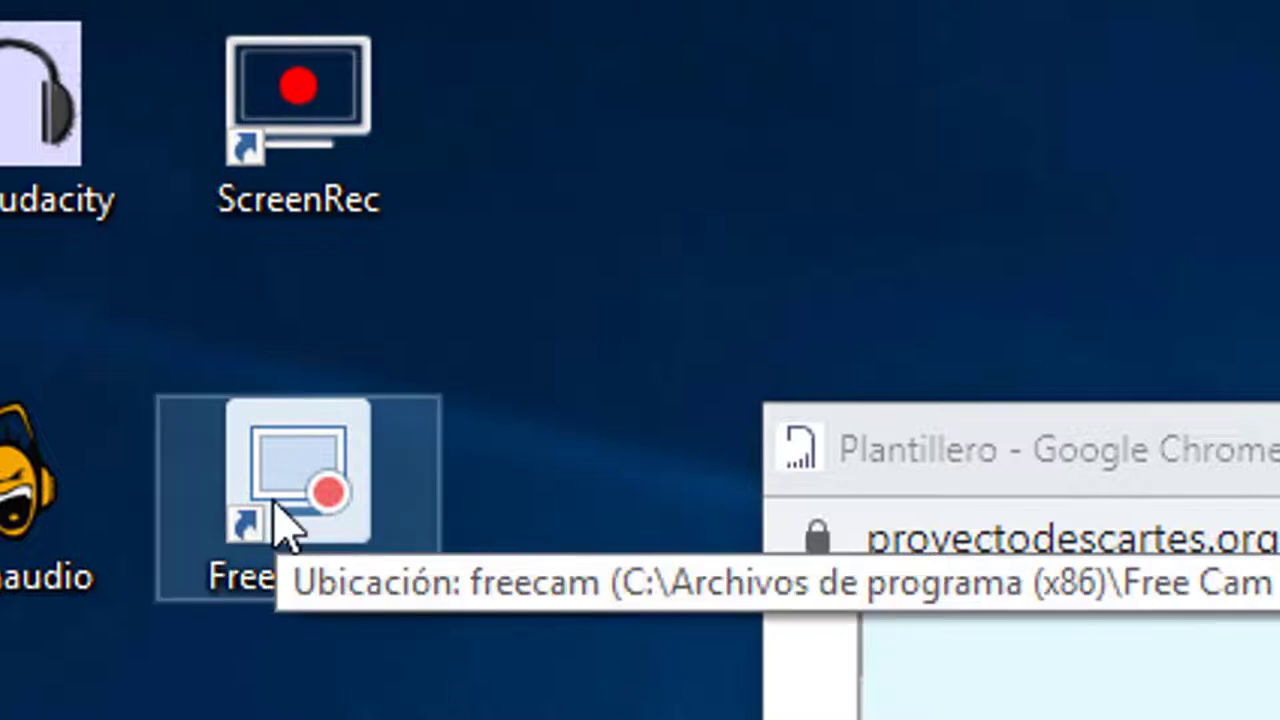
# - Launch Free Cam, create a new recording and fit its capture region to the animal quiz at 792 x 486
pyautogui.doubleClick(283, 525)
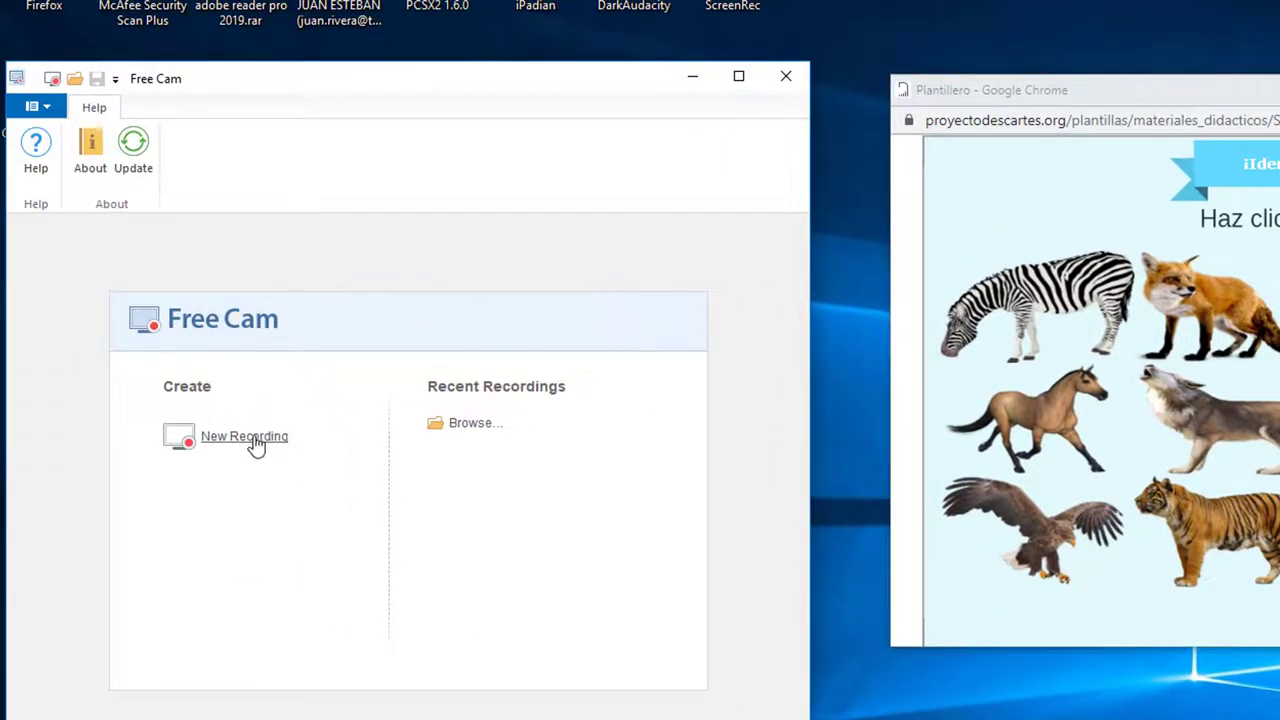
pyautogui.click(252, 440)
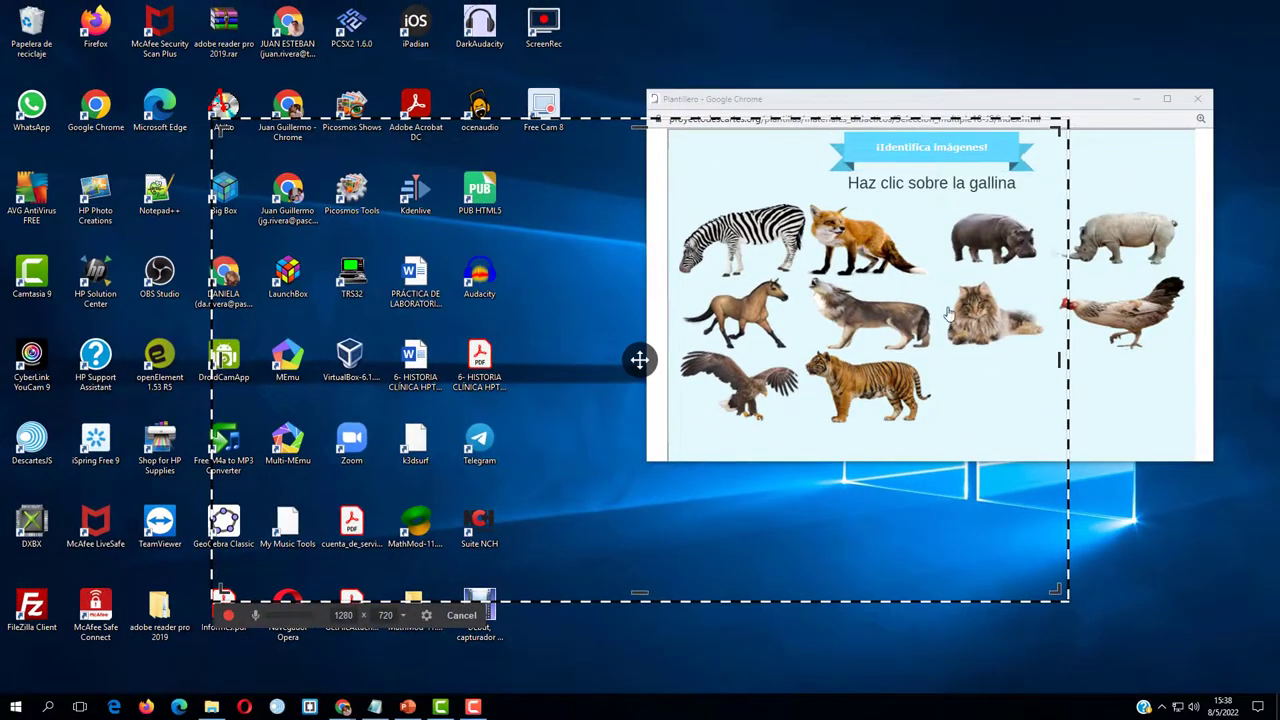
pyautogui.moveTo(1068, 118); pyautogui.dragTo(1130, 83)
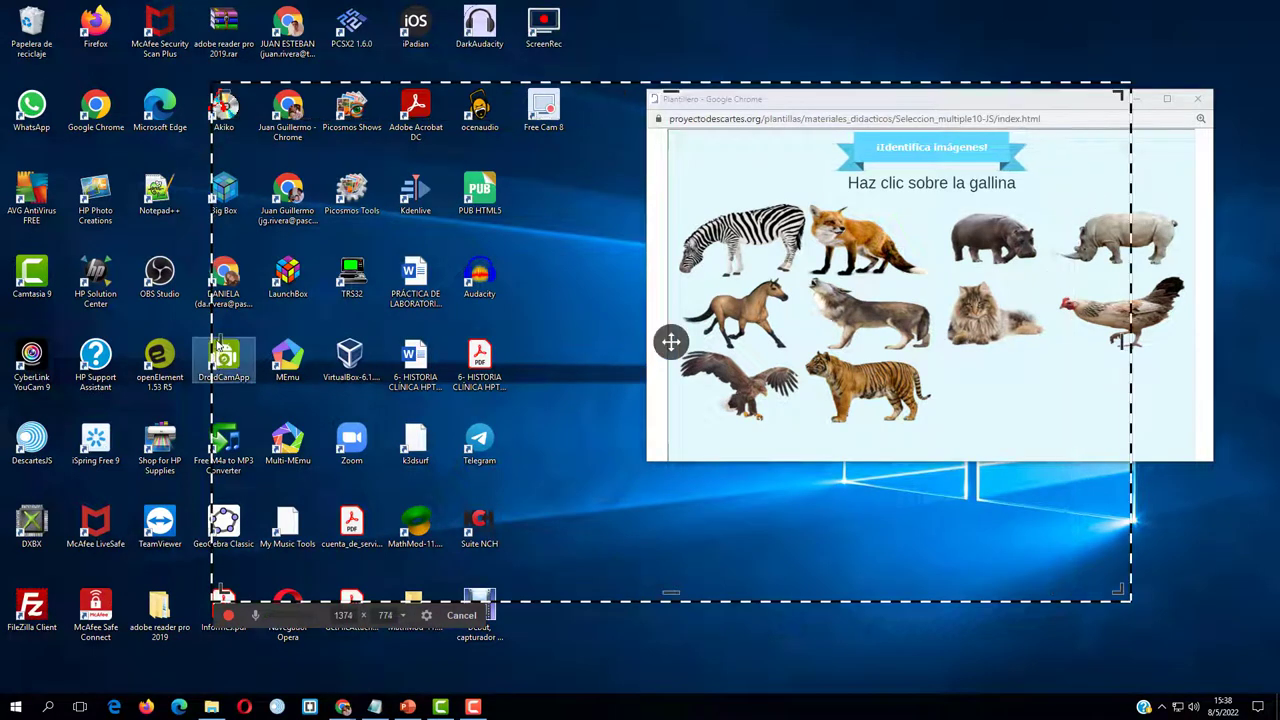
pyautogui.moveTo(213, 340); pyautogui.dragTo(665, 300)
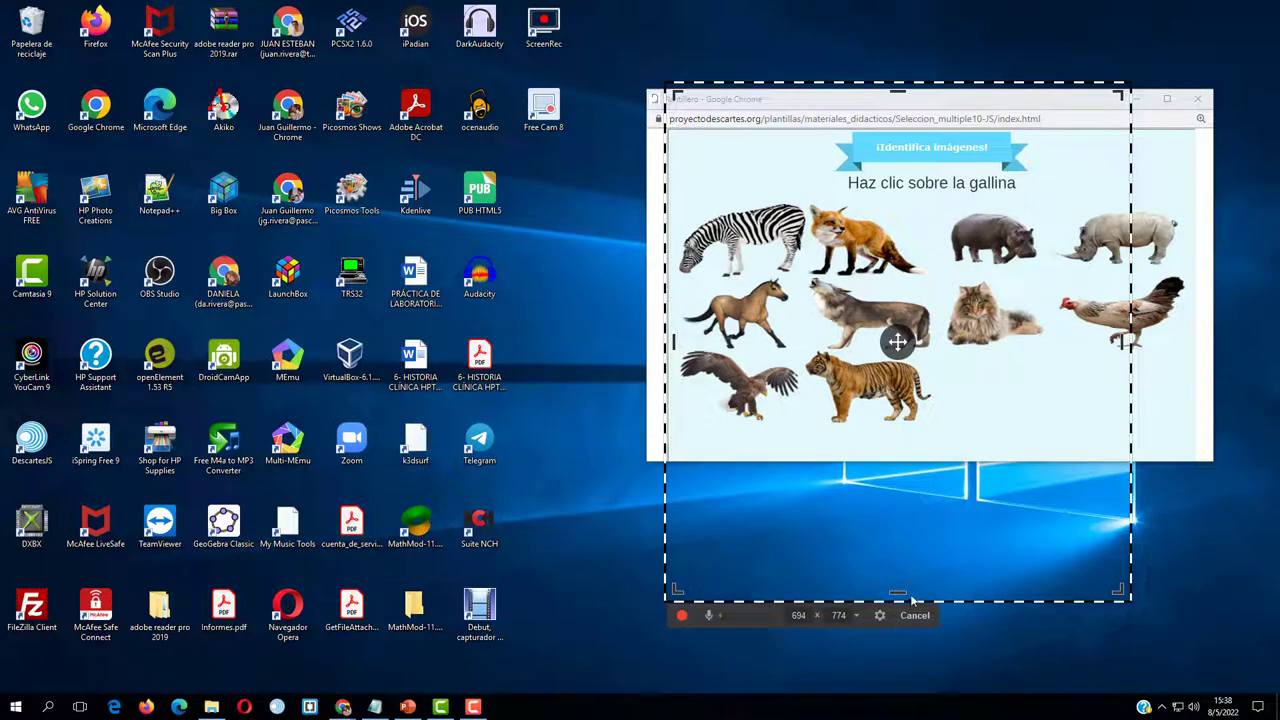
pyautogui.moveTo(897, 592); pyautogui.dragTo(897, 457)
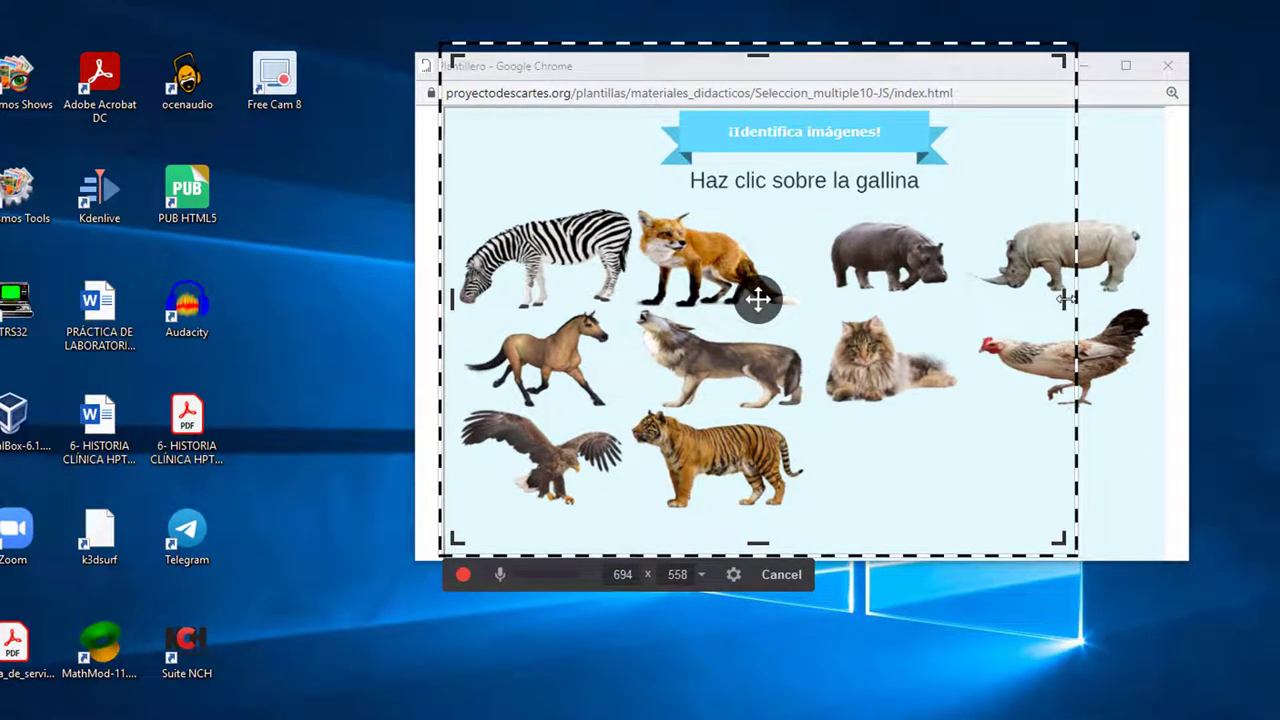
pyautogui.moveTo(1064, 298); pyautogui.dragTo(1165, 298)
pyautogui.moveTo(796, 58); pyautogui.dragTo(800, 110)
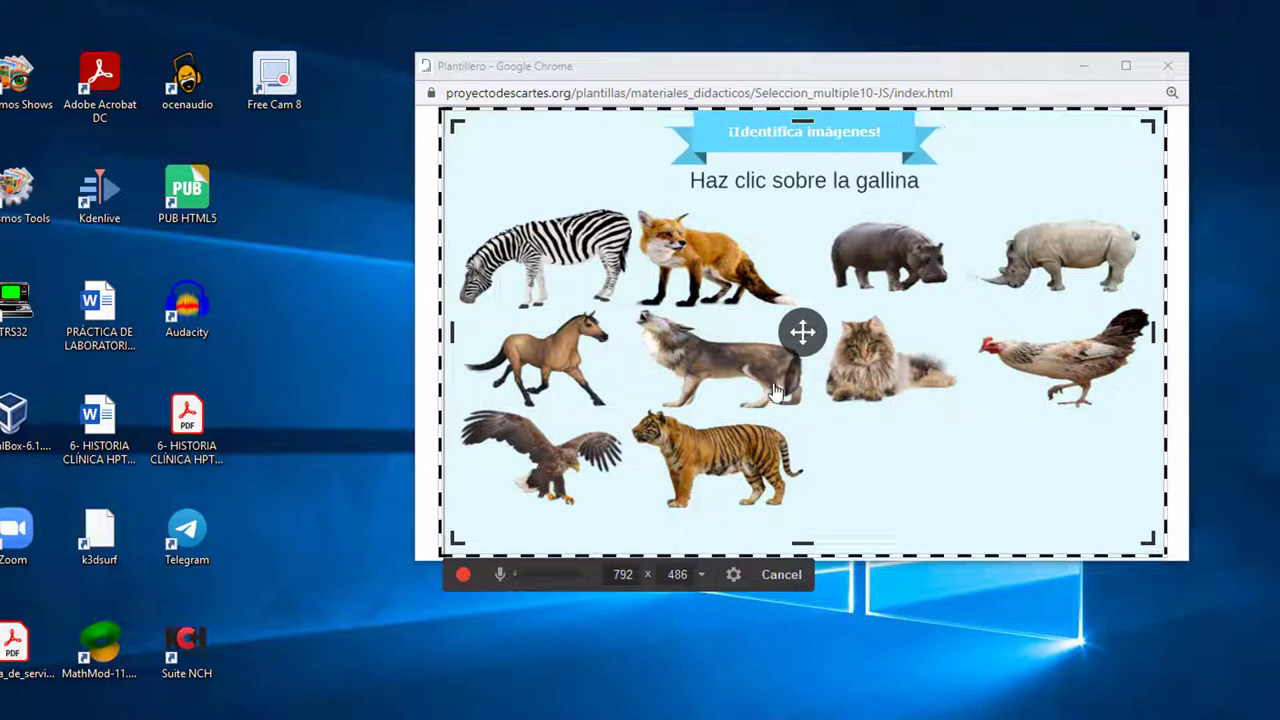
# - Open the recording settings for the new Free Cam recording
pyautogui.click(734, 578)
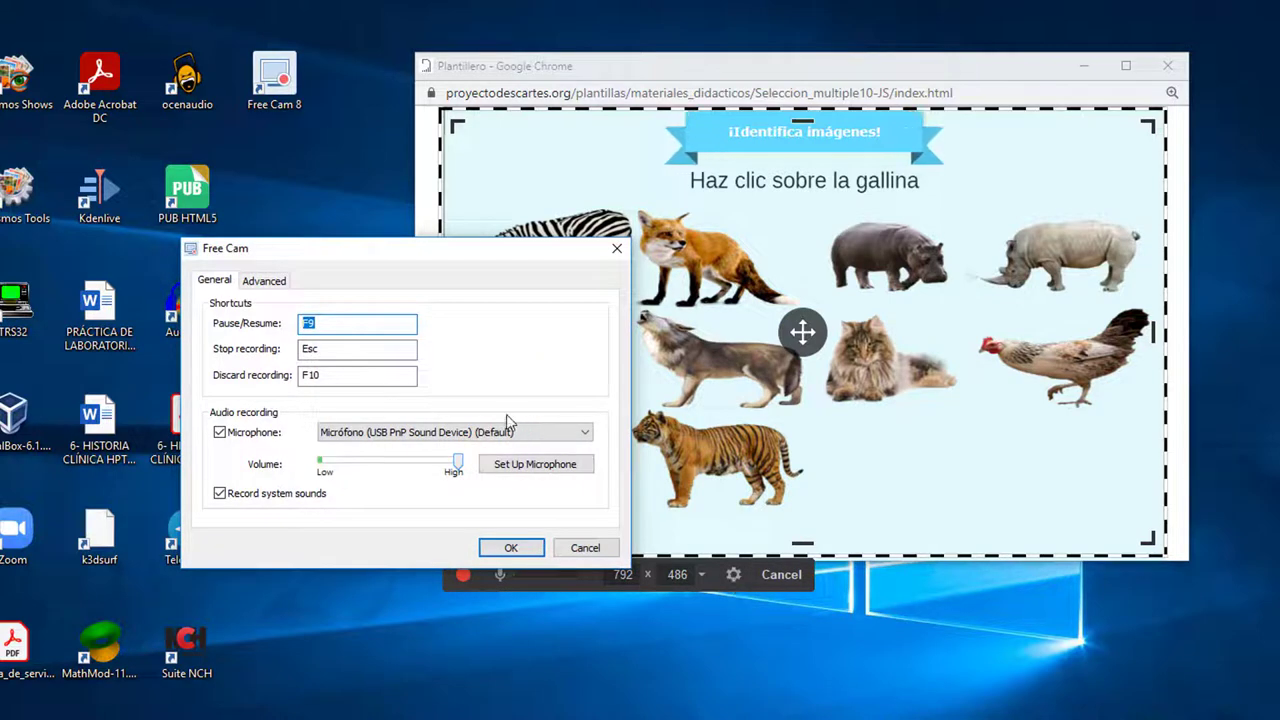